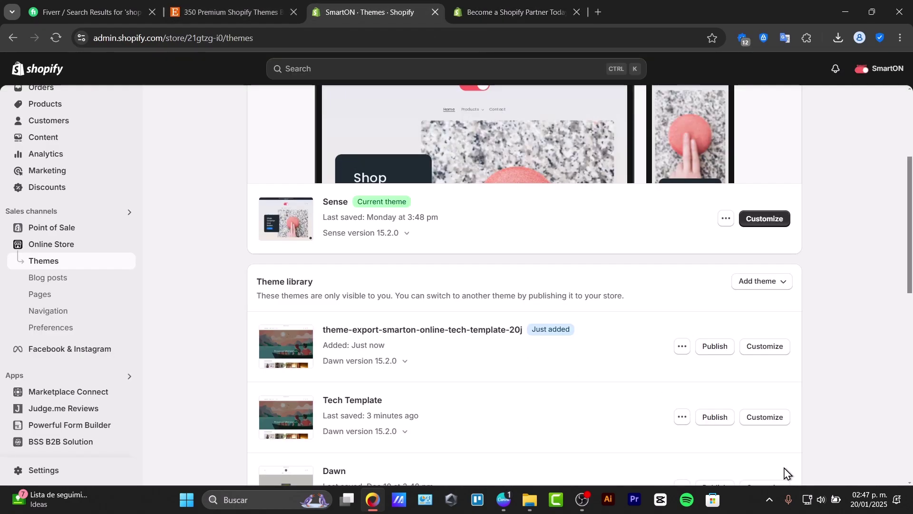
# - Sign up for a Shopify Partners account using a Google account
pyautogui.scroll(-10, 399, 226)
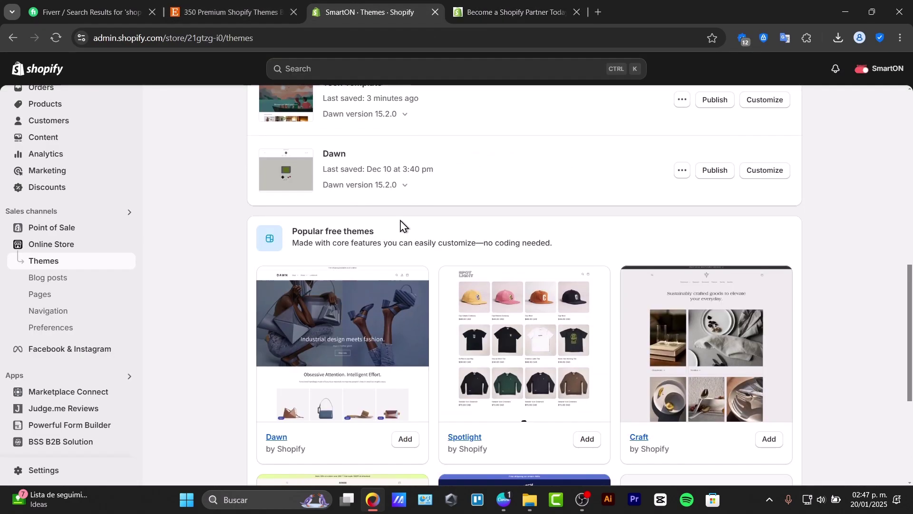
pyautogui.click(492, 3)
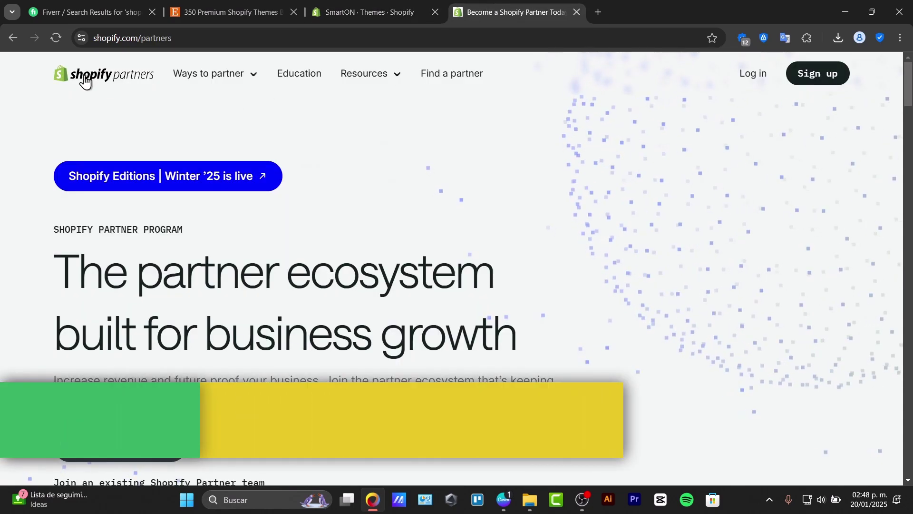
pyautogui.click(119, 445)
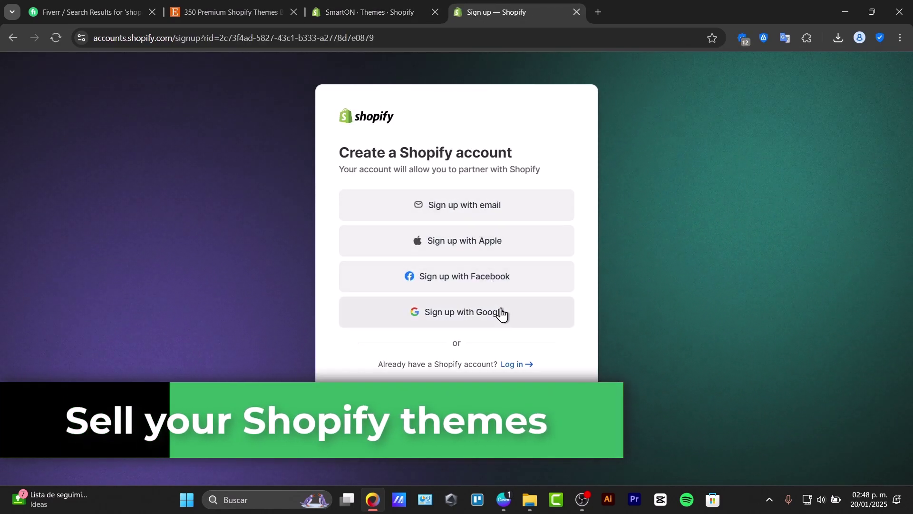
pyautogui.click(502, 314)
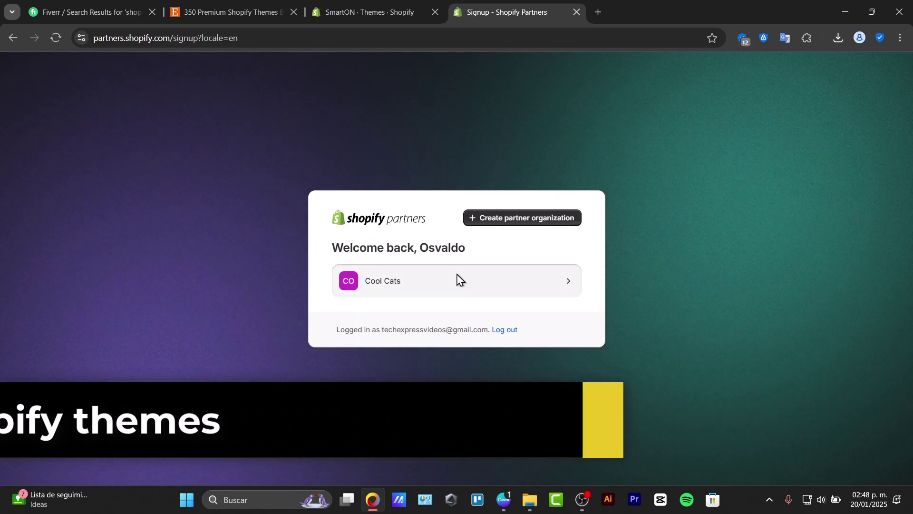
pyautogui.click(457, 280)
# - Dismiss the dashboard notice and go to the Themes section of the Partners dashboard
pyautogui.click(629, 113)
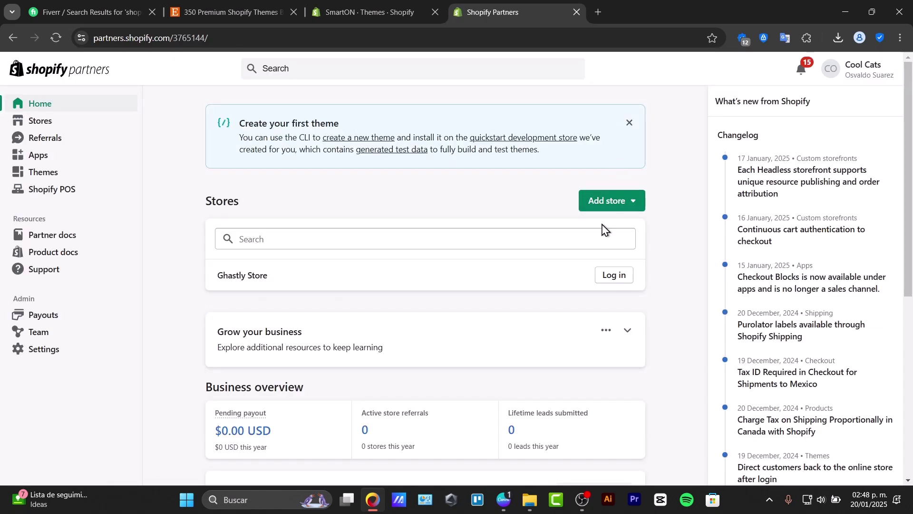
pyautogui.scroll(-5, 536, 322)
pyautogui.click(23, 163)
pyautogui.click(39, 175)
pyautogui.scroll(-5, 709, 265)
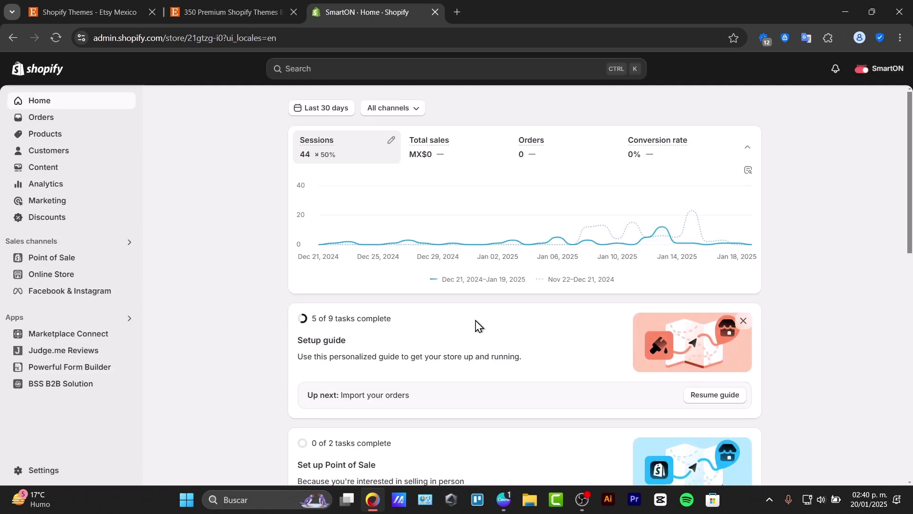
# - Go to Online Store themes and scroll down to the popular free themes
pyautogui.click(67, 280)
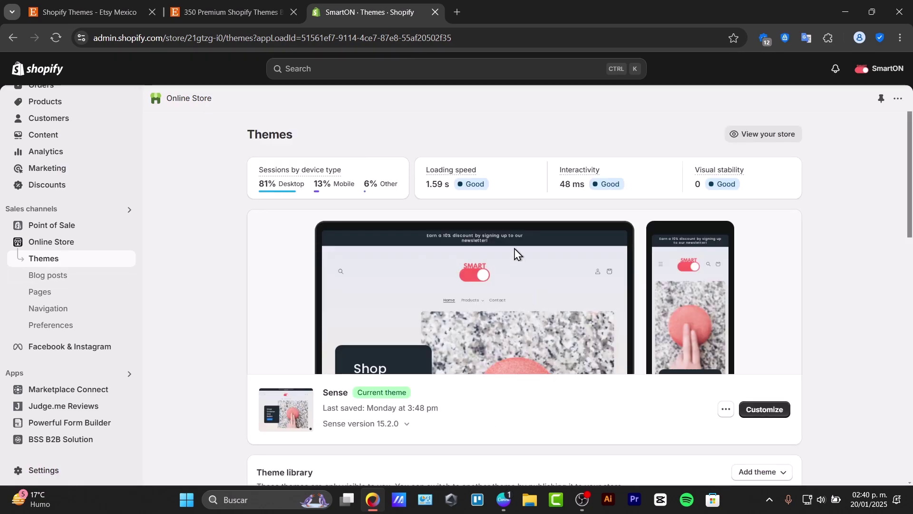
pyautogui.scroll(-3, 514, 251)
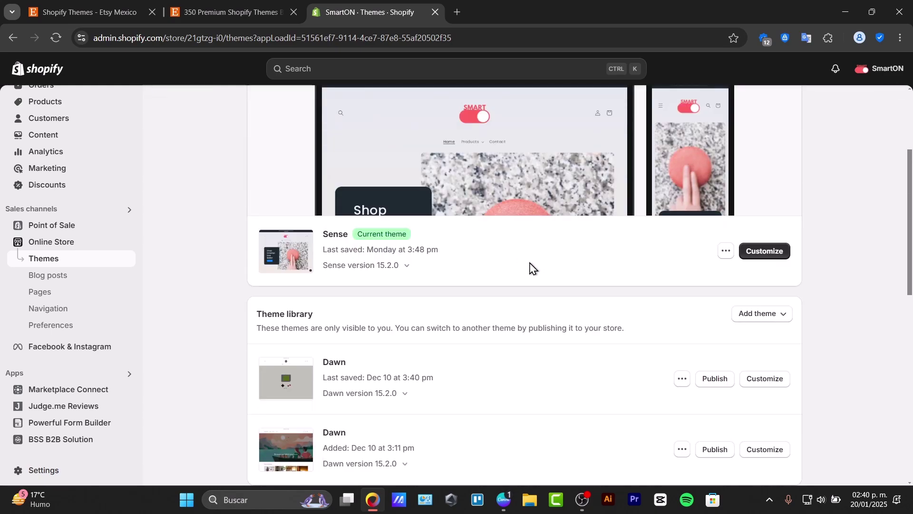
pyautogui.scroll(-6, 578, 369)
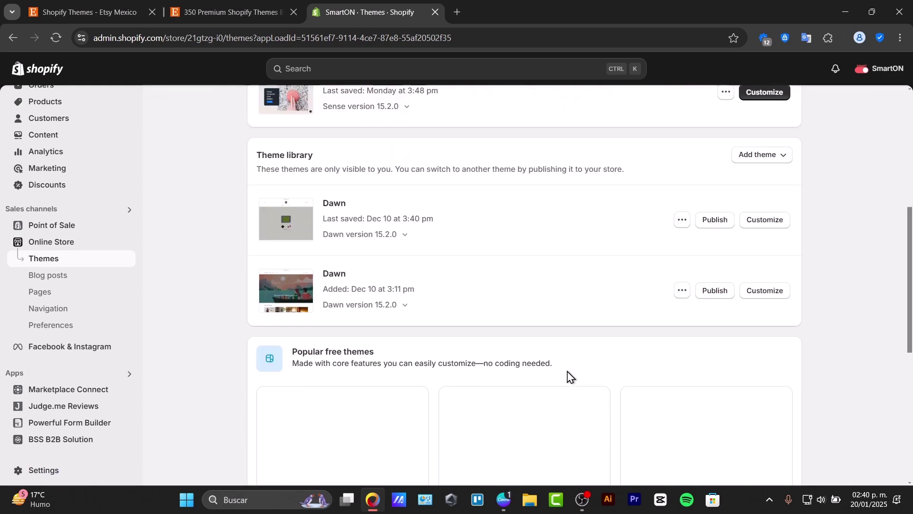
pyautogui.scroll(-4, 546, 384)
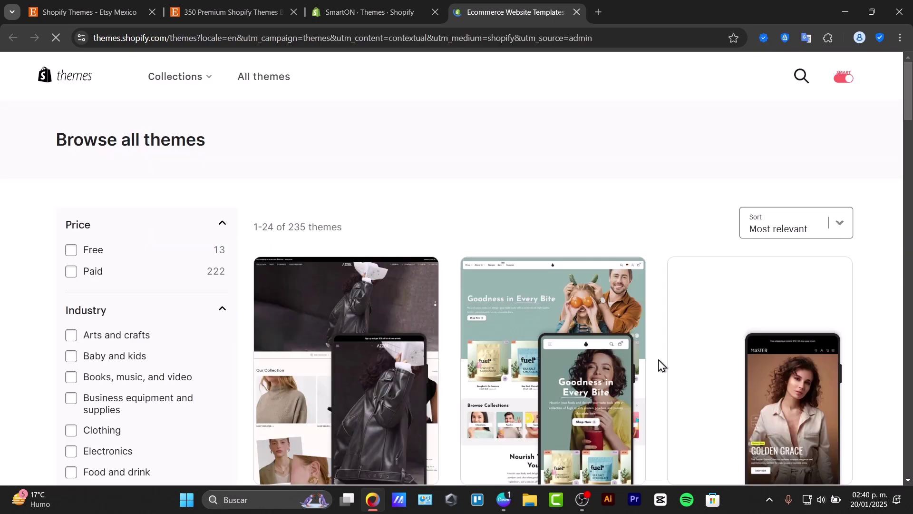
# - Scroll through the 235-theme catalogue, comparing prices such as Azzel $200 and Flux $270
pyautogui.scroll(-3, 659, 366)
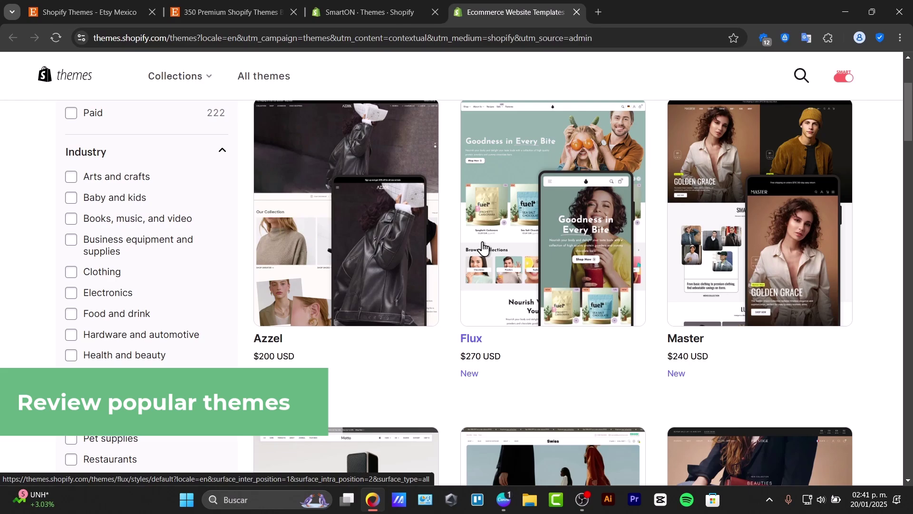
pyautogui.scroll(3, 483, 247)
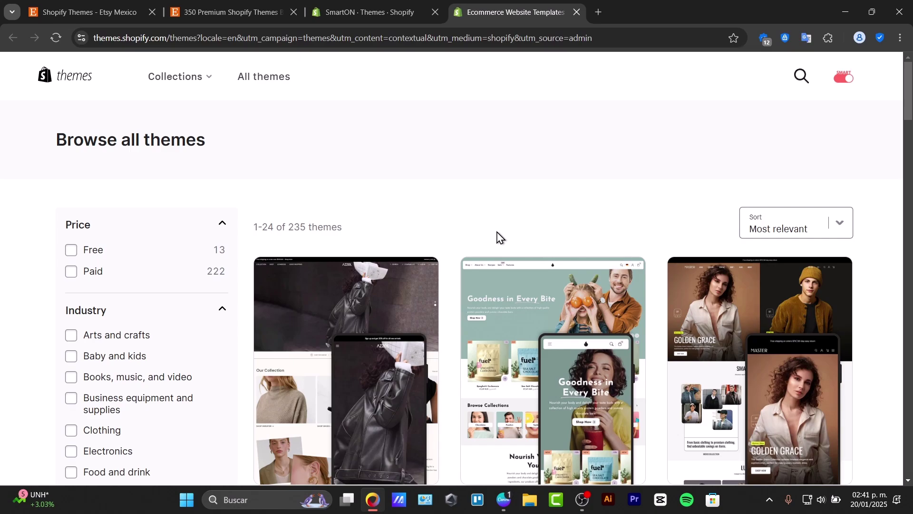
pyautogui.scroll(-5, 156, 341)
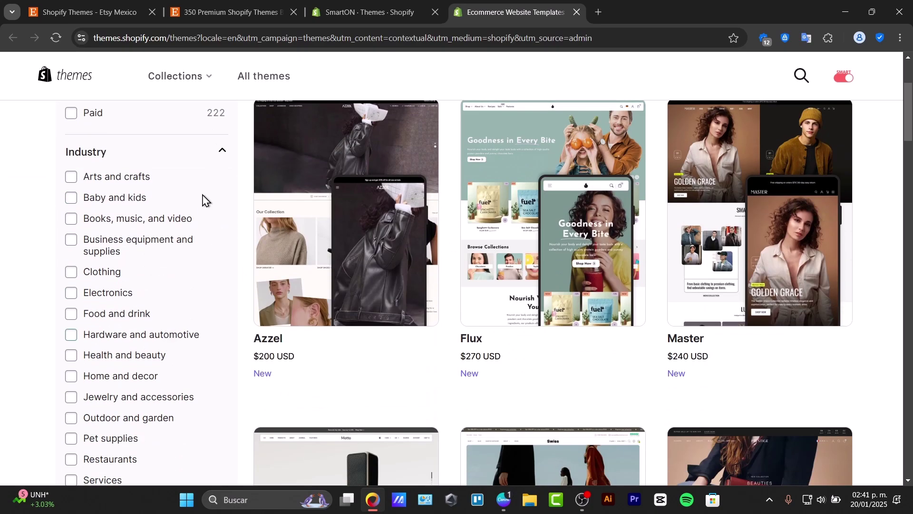
pyautogui.scroll(-2, 155, 259)
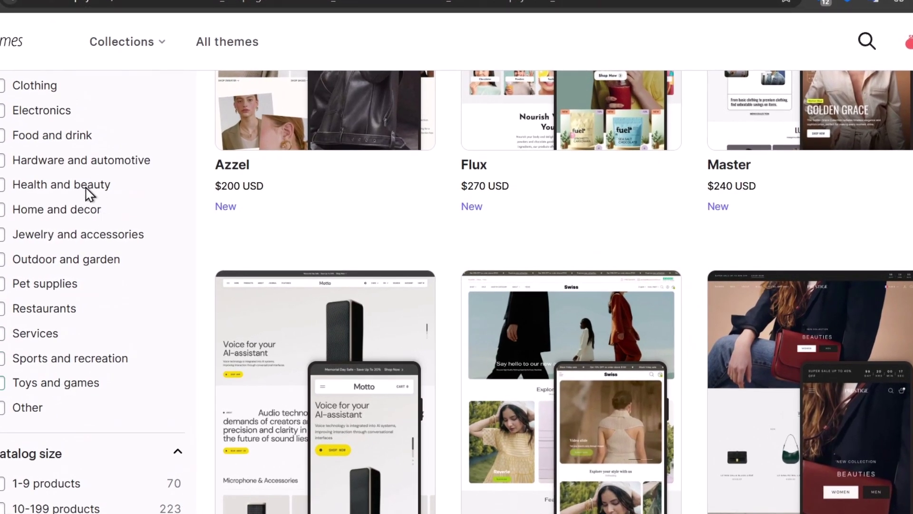
# - Filter themes to Clothing industry and 10-199 products, then browse the 195 results
pyautogui.scroll(4, 87, 192)
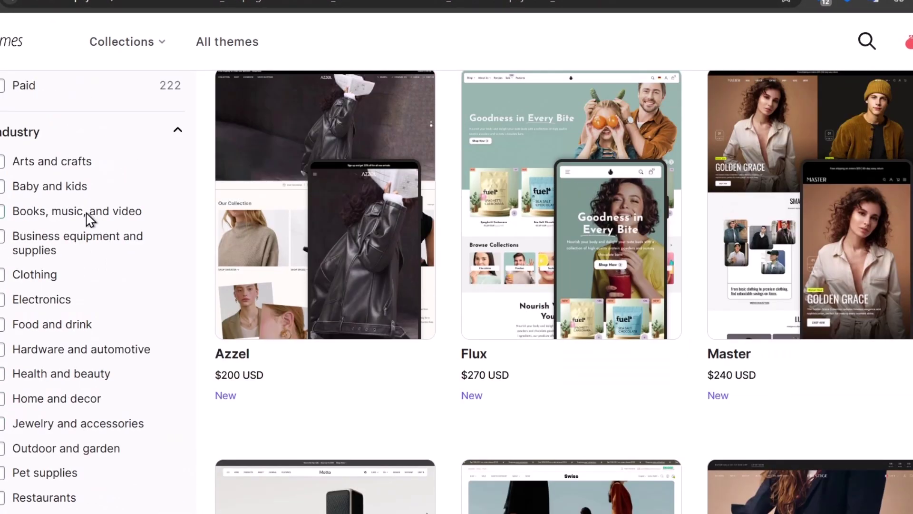
pyautogui.click(3, 275)
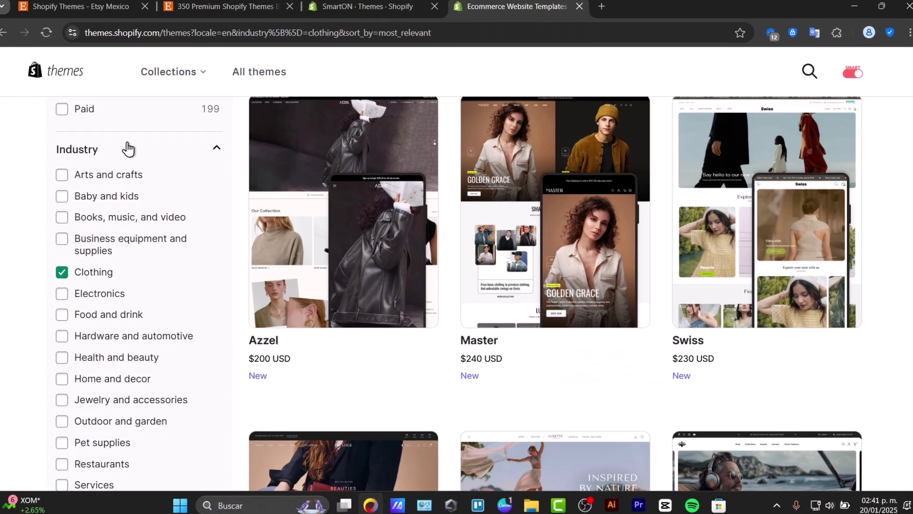
pyautogui.click(76, 140)
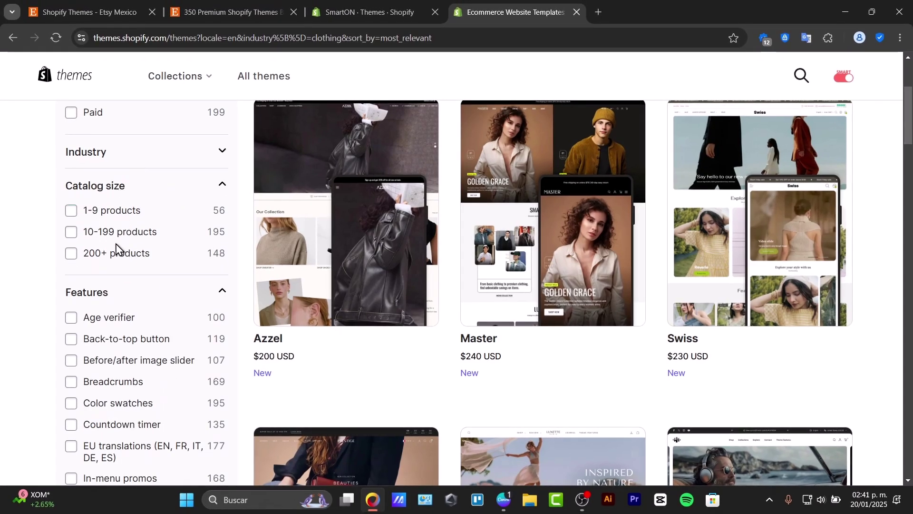
pyautogui.click(71, 233)
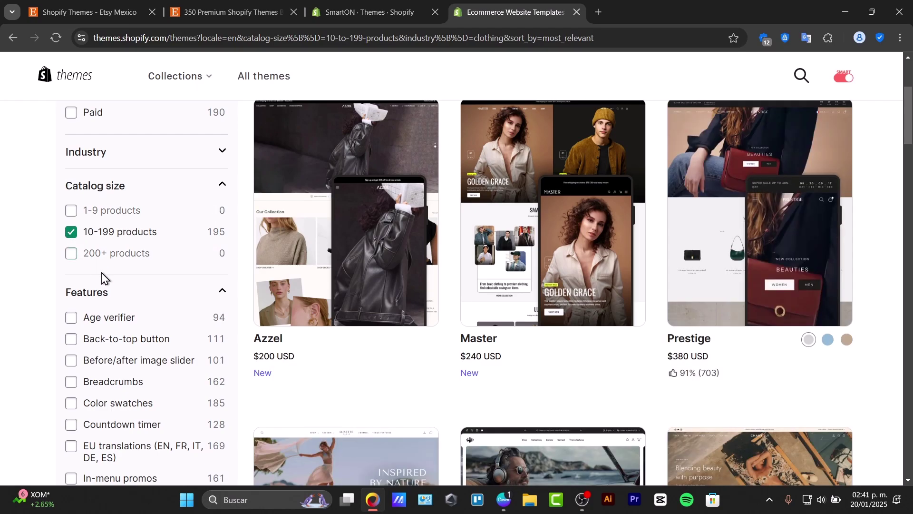
pyautogui.scroll(-4, 132, 321)
pyautogui.scroll(-2, 116, 294)
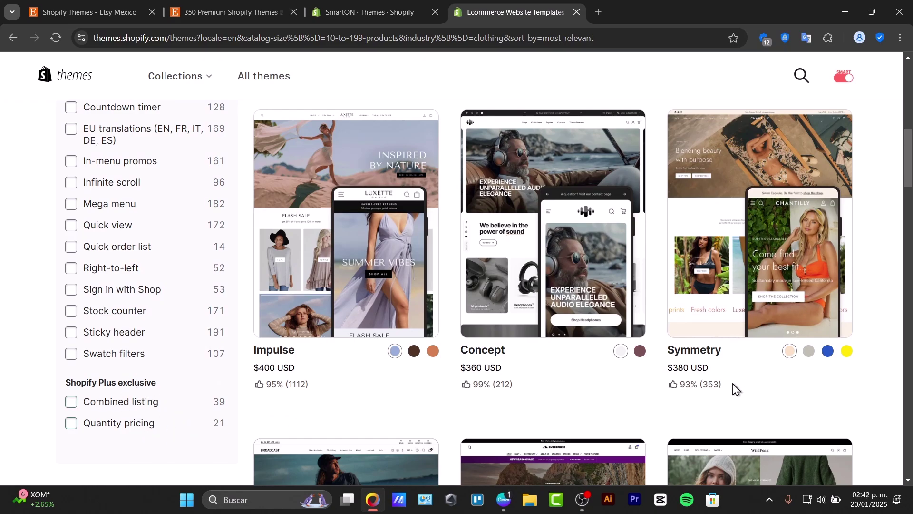
pyautogui.scroll(3, 733, 386)
pyautogui.scroll(6, 732, 386)
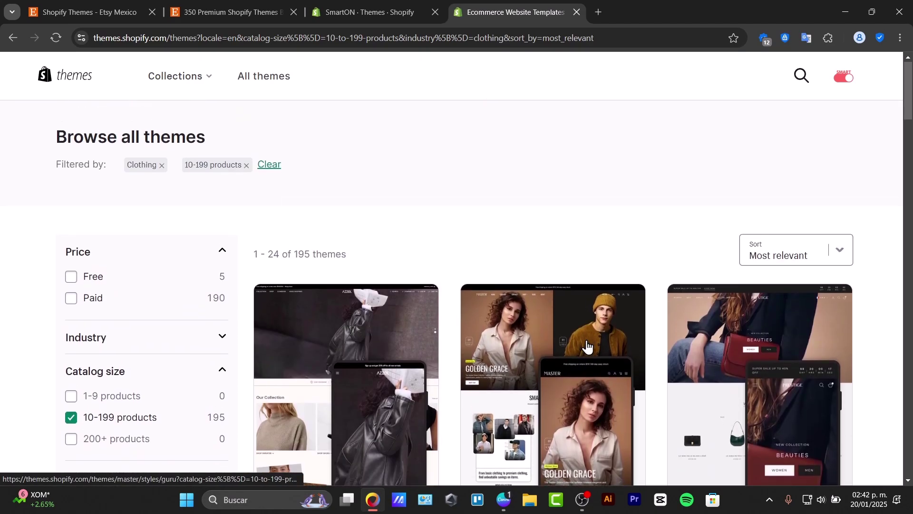
pyautogui.scroll(-3, 579, 352)
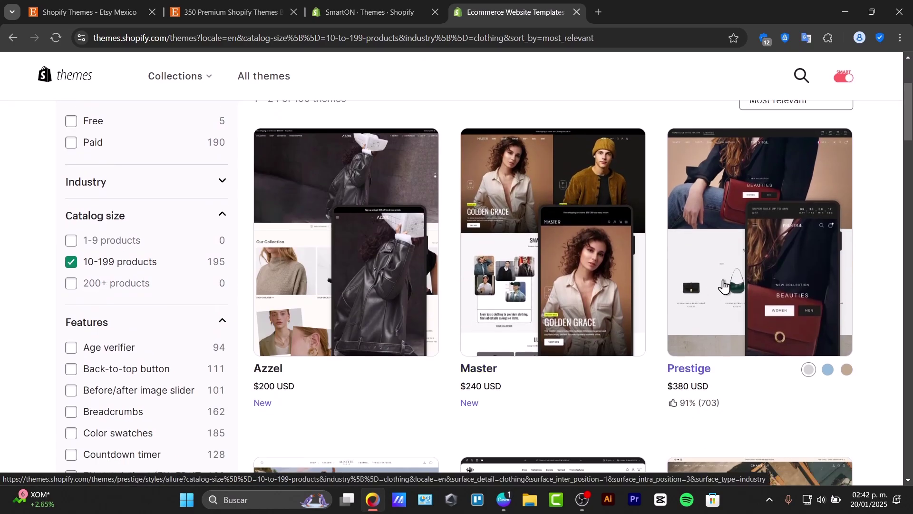
pyautogui.scroll(-3, 724, 286)
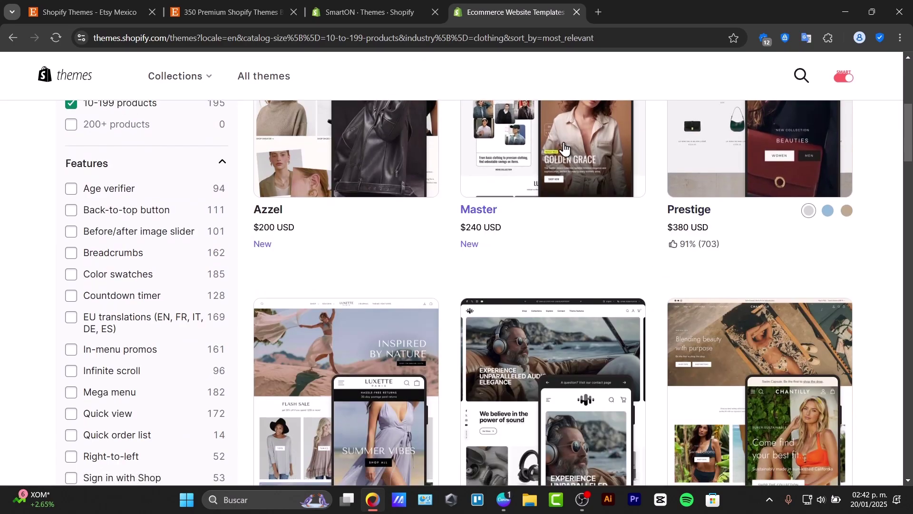
# - Preview the Guru theme's desktop storefront and scroll through its clothing pages
pyautogui.click(564, 147)
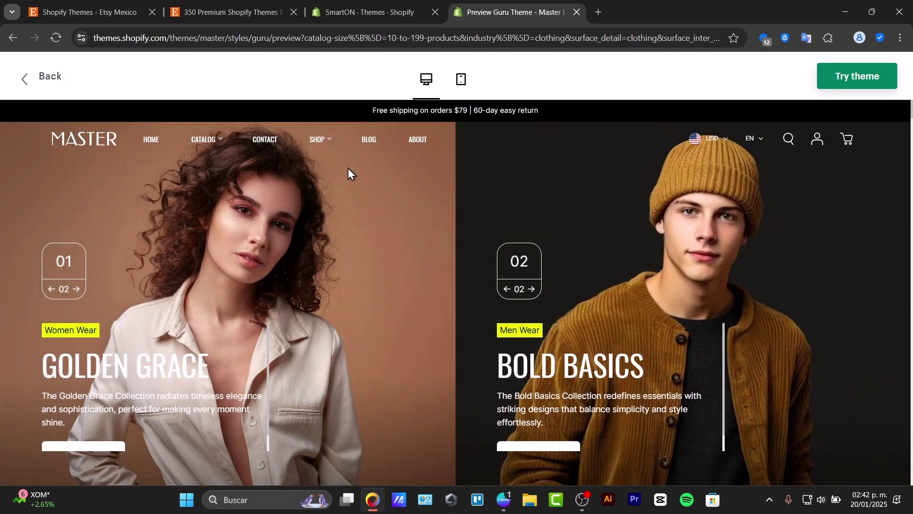
pyautogui.moveTo(343, 175)
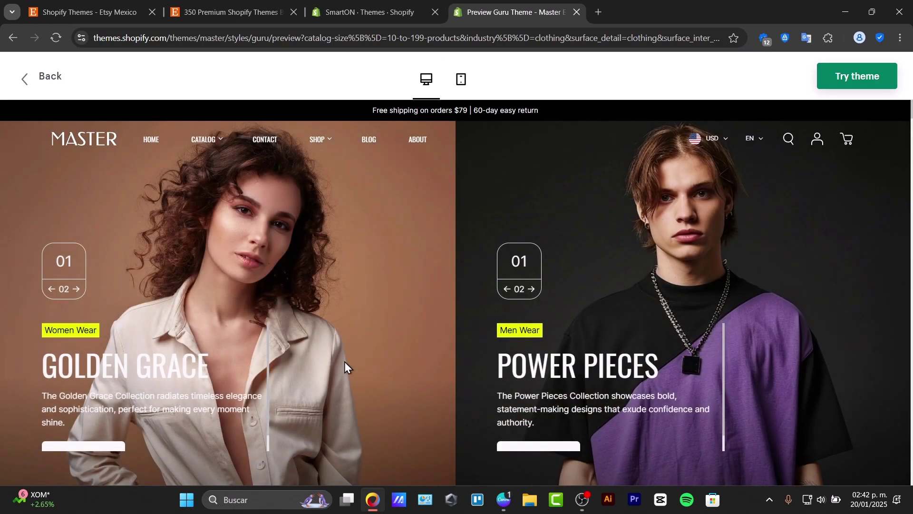
pyautogui.scroll(-8, 613, 367)
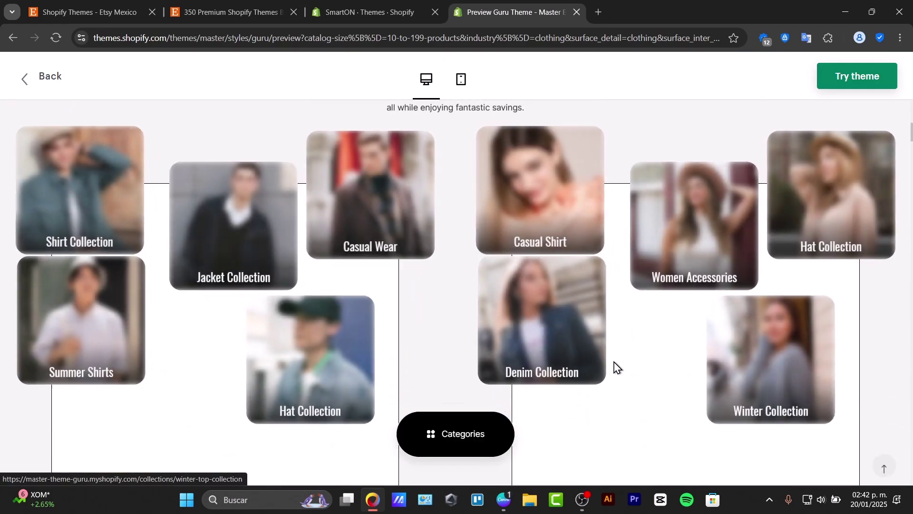
pyautogui.scroll(-15, 613, 371)
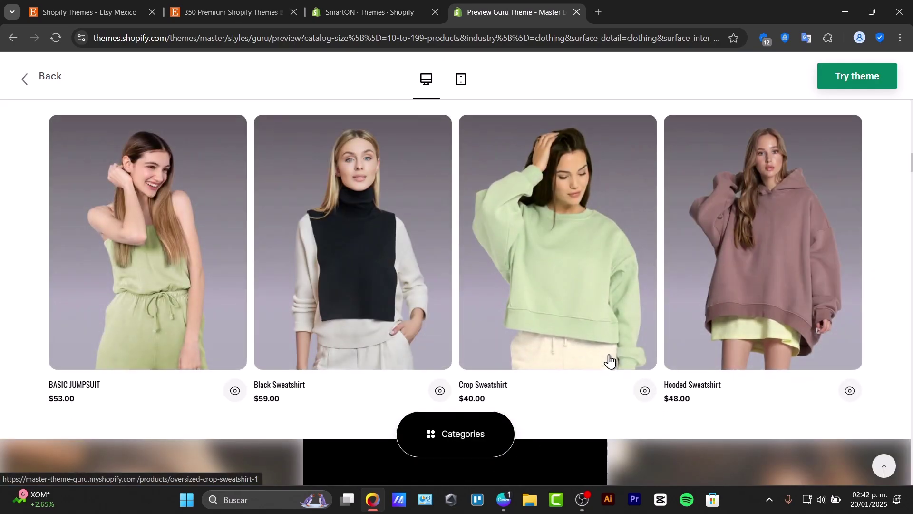
pyautogui.scroll(-10, 611, 359)
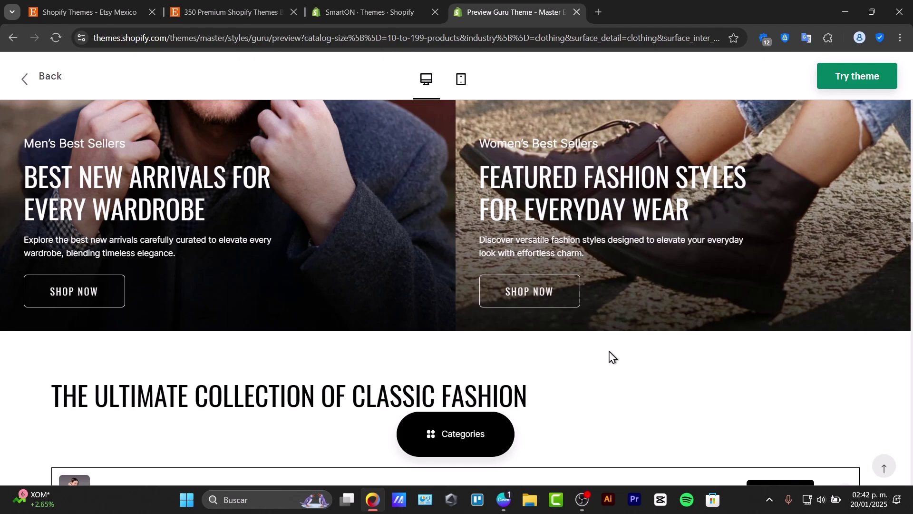
pyautogui.click(426, 6)
pyautogui.click(509, 12)
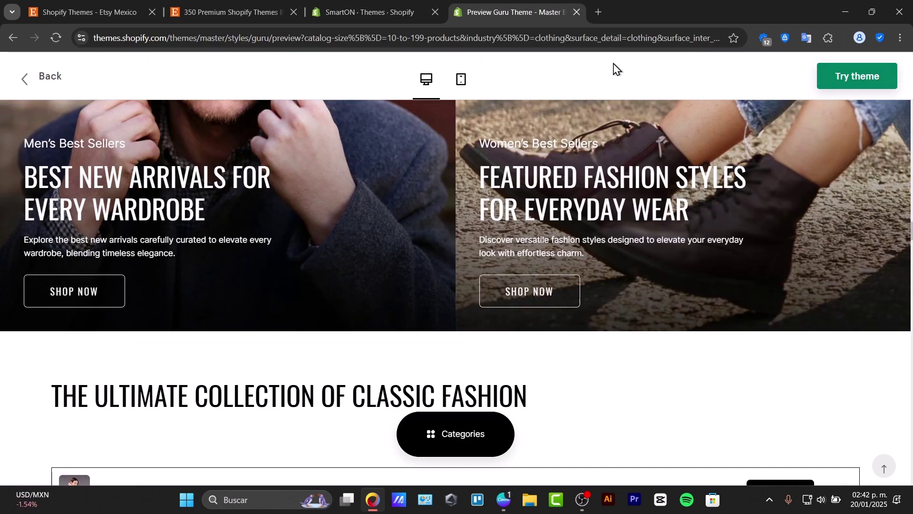
# - On the SmartON Themes page, review the add-theme options and the Sense theme's extra actions
pyautogui.click(393, 4)
pyautogui.scroll(8, 555, 194)
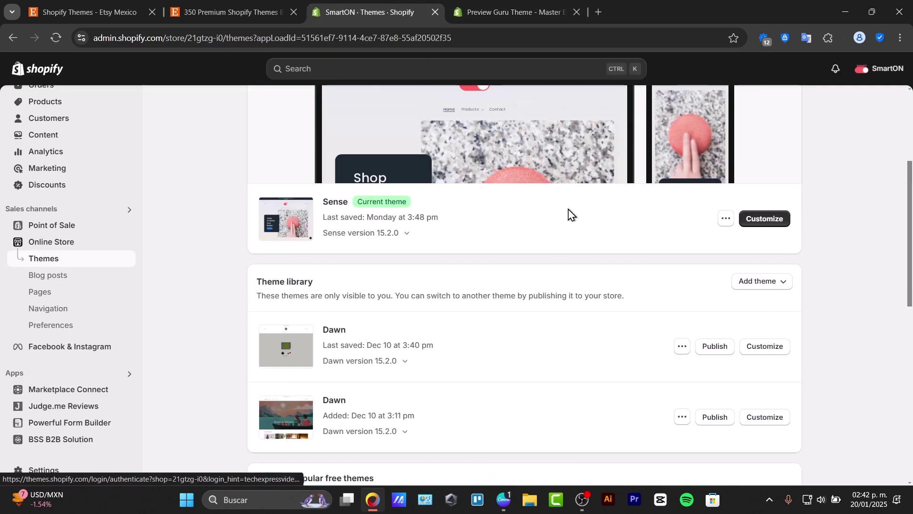
pyautogui.scroll(4, 587, 251)
pyautogui.scroll(-3, 640, 287)
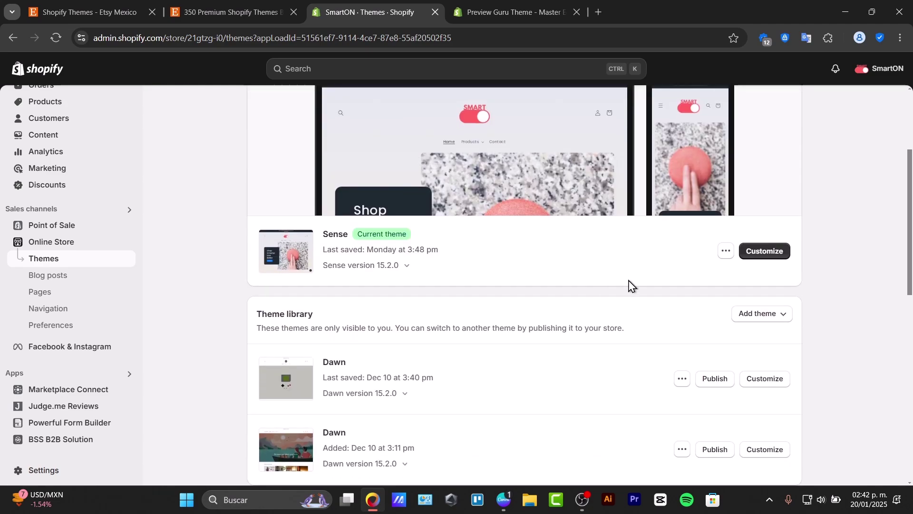
pyautogui.click(736, 316)
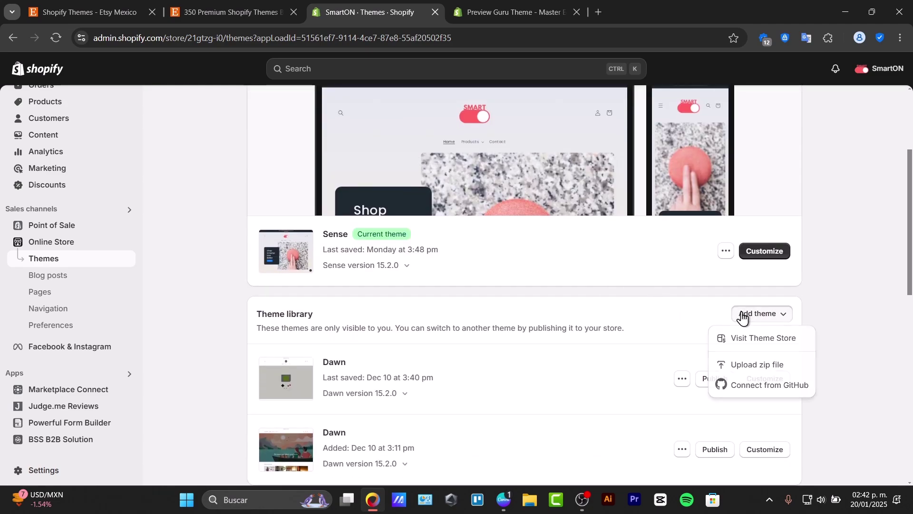
pyautogui.click(726, 250)
pyautogui.click(712, 318)
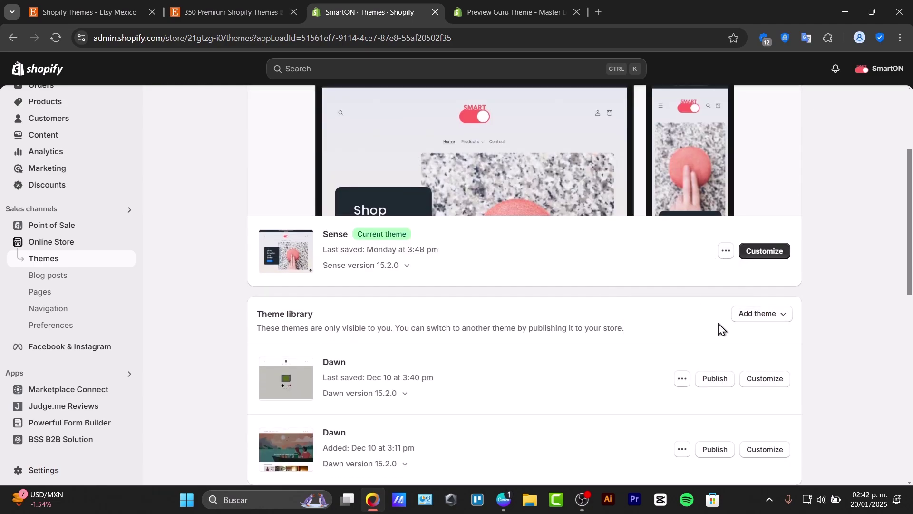
pyautogui.scroll(-3, 722, 328)
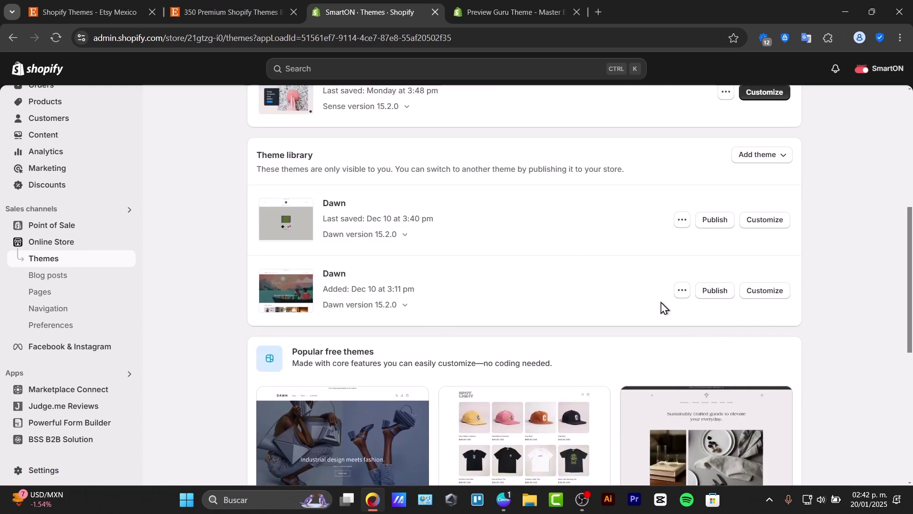
# - Customize the second Dawn theme and bring up its global Theme settings
pyautogui.click(751, 291)
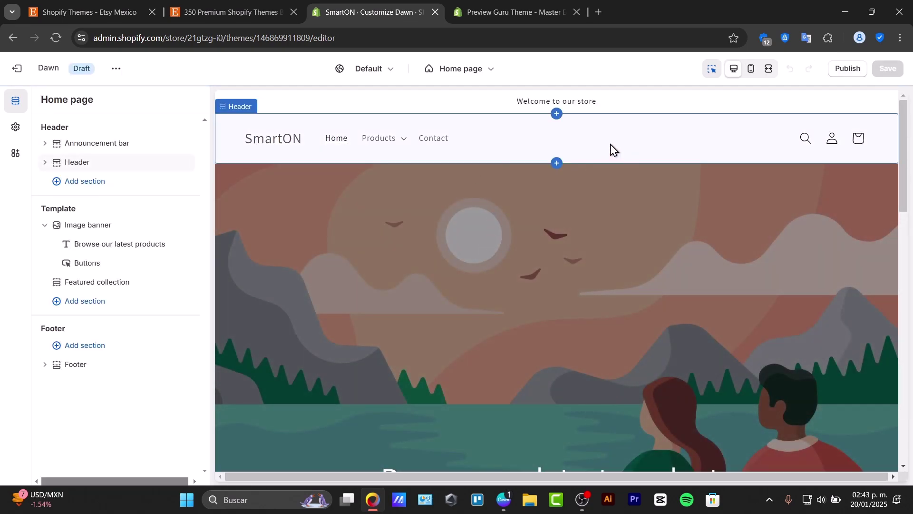
pyautogui.click(610, 145)
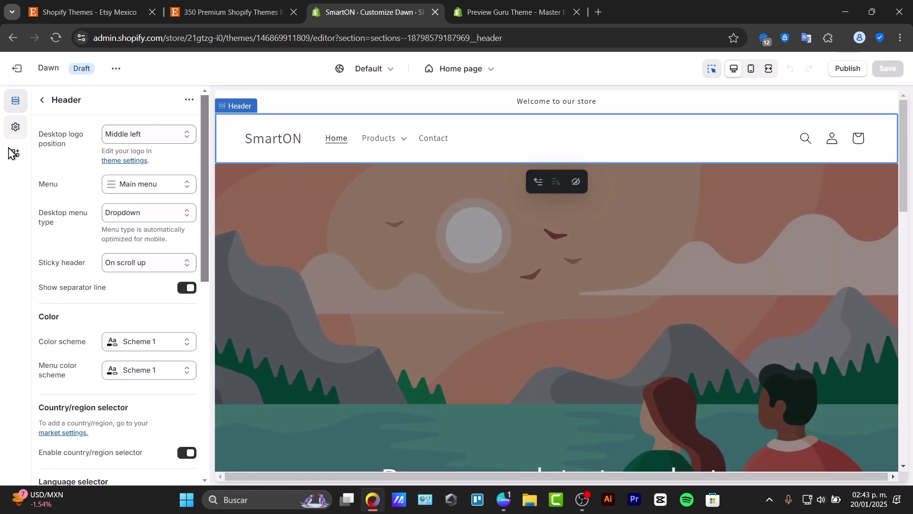
pyautogui.click(13, 154)
pyautogui.click(16, 126)
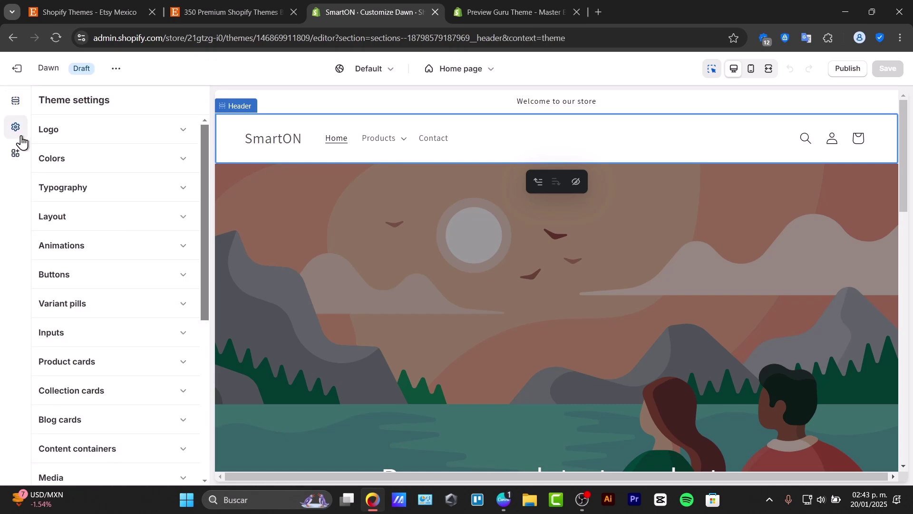
# - Set smarton.png as the Dawn theme's favicon under Logo and save
pyautogui.click(122, 143)
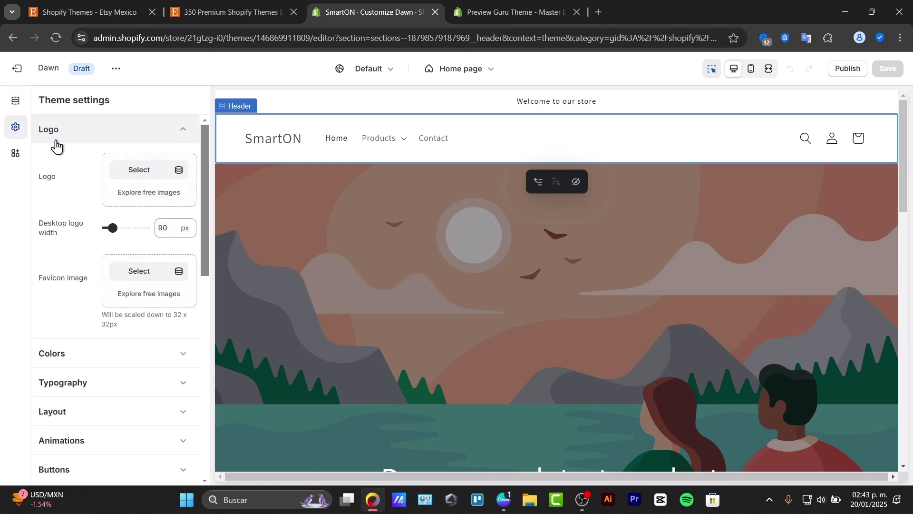
pyautogui.click(15, 154)
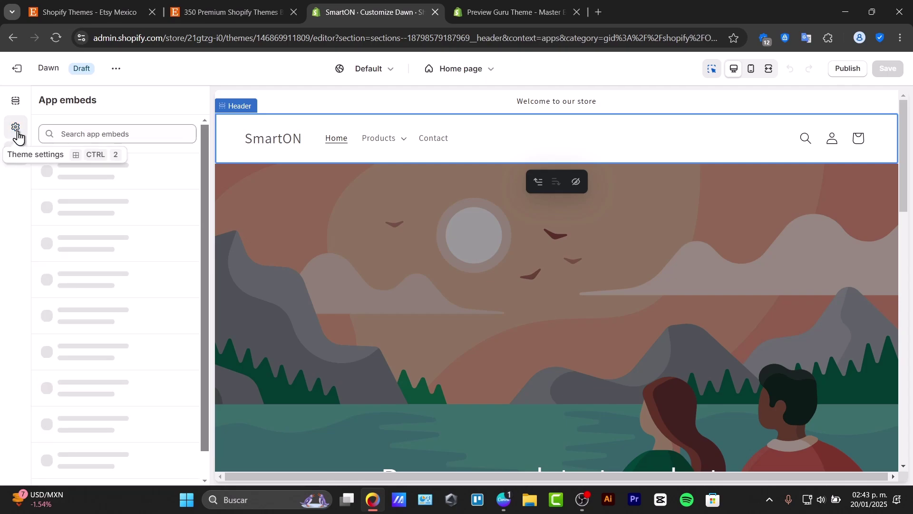
pyautogui.click(17, 135)
pyautogui.click(137, 280)
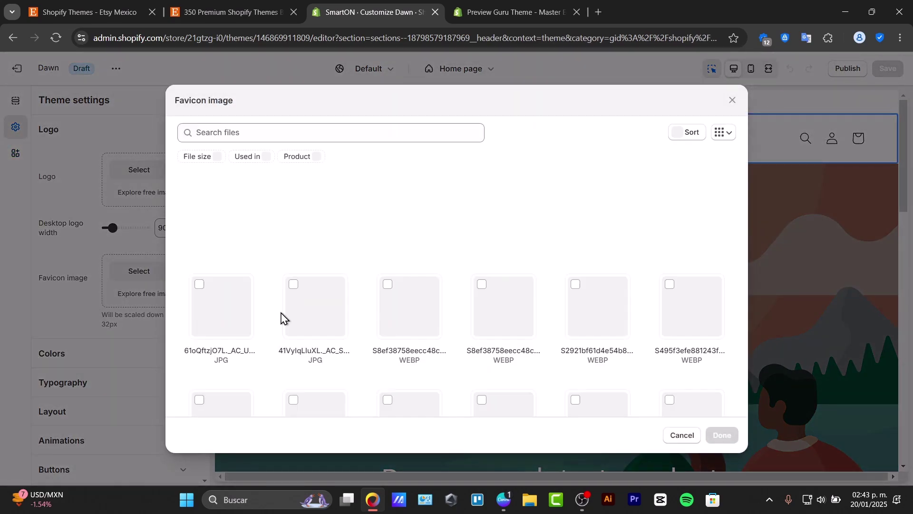
pyautogui.scroll(-10, 370, 315)
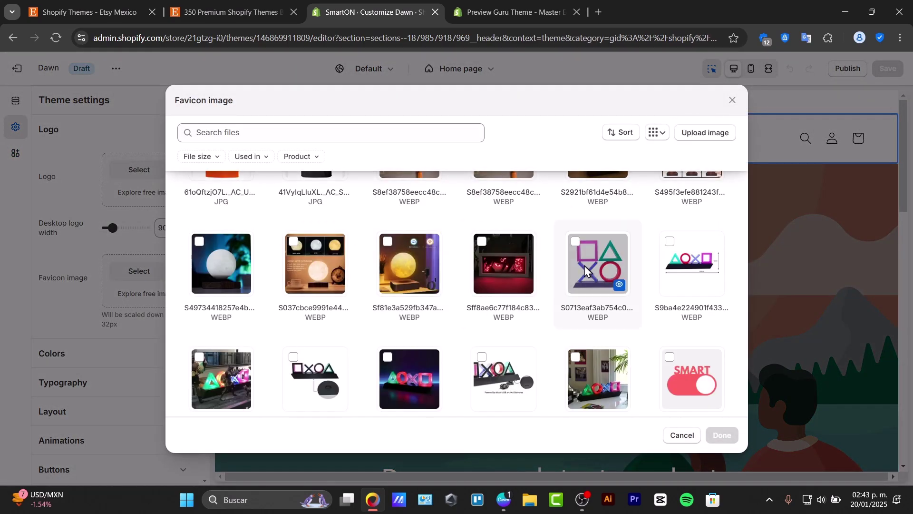
pyautogui.click(231, 218)
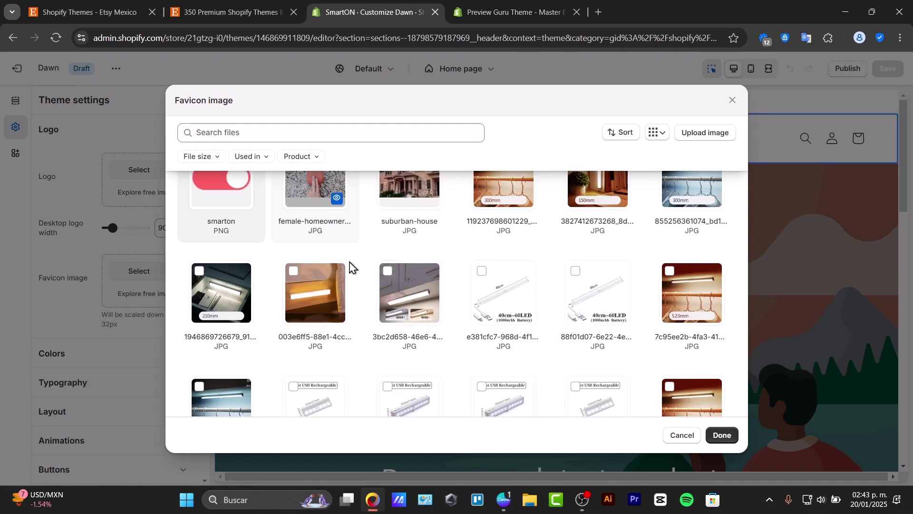
pyautogui.click(720, 435)
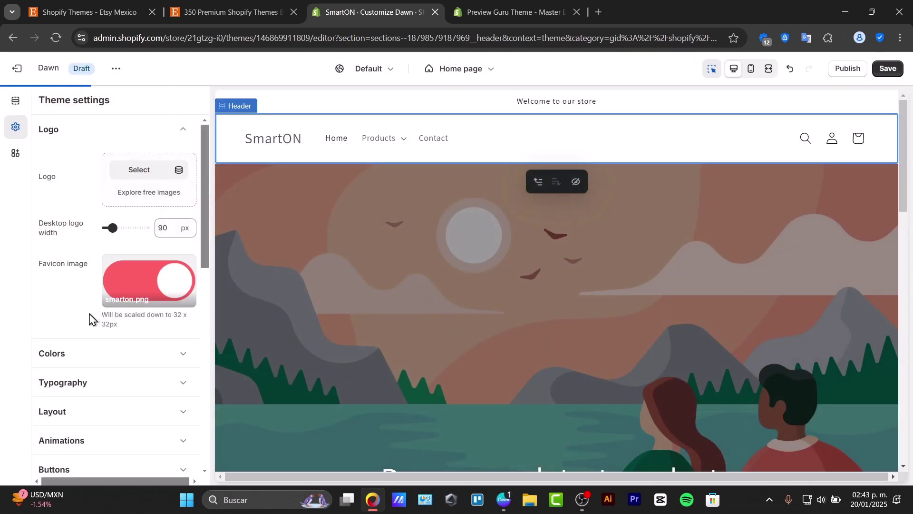
pyautogui.scroll(-7, 90, 325)
pyautogui.scroll(7, 114, 312)
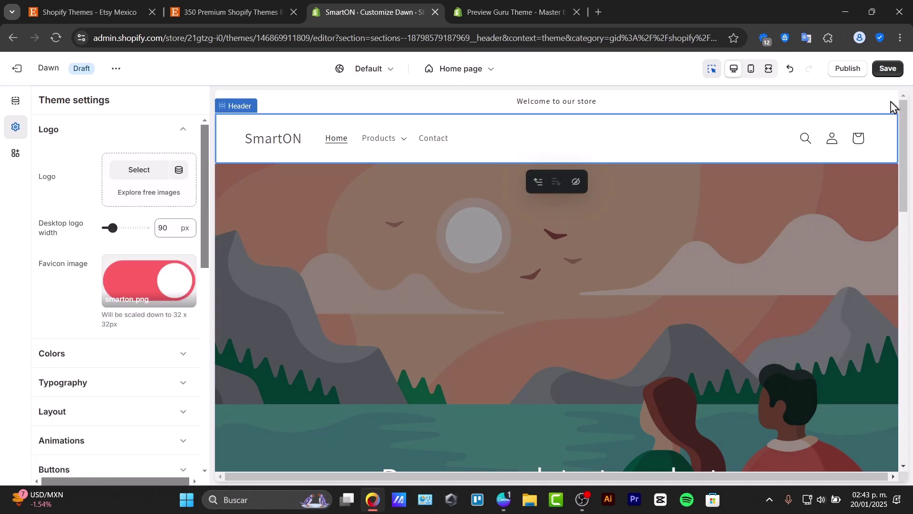
pyautogui.click(889, 71)
pyautogui.scroll(-10, 518, 369)
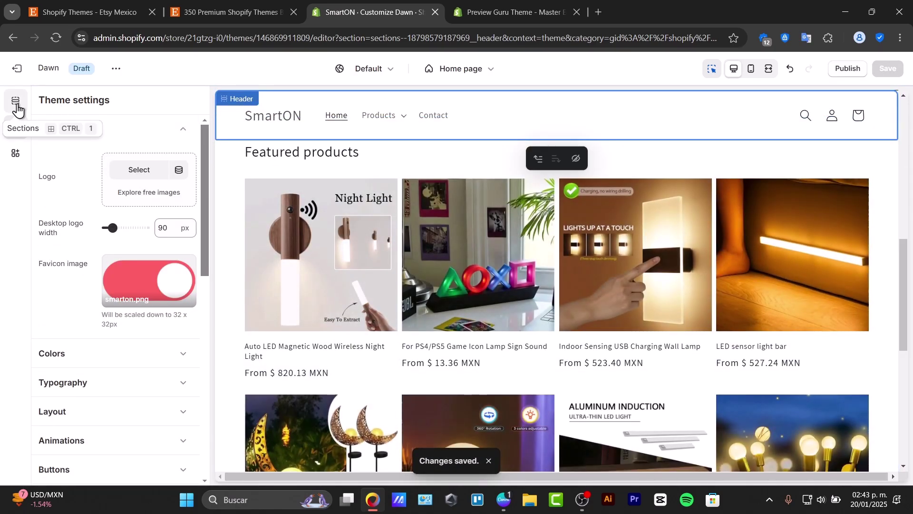
# - Add a Rich text section and a Slideshow with a third image slide to the home page
pyautogui.click(16, 100)
pyautogui.click(42, 100)
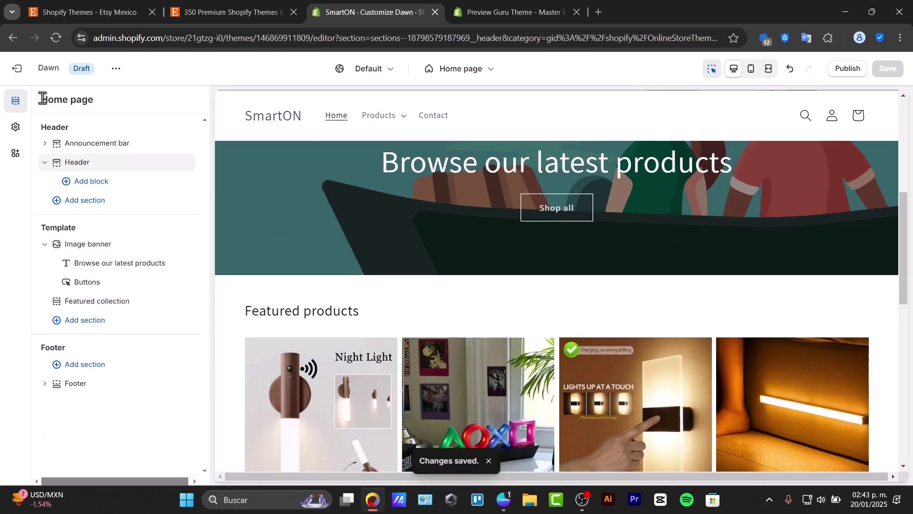
pyautogui.click(85, 320)
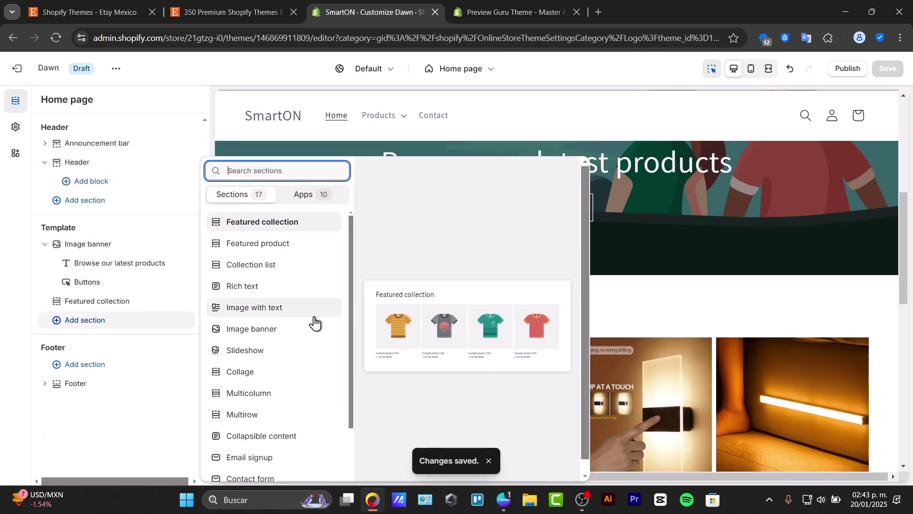
pyautogui.click(282, 285)
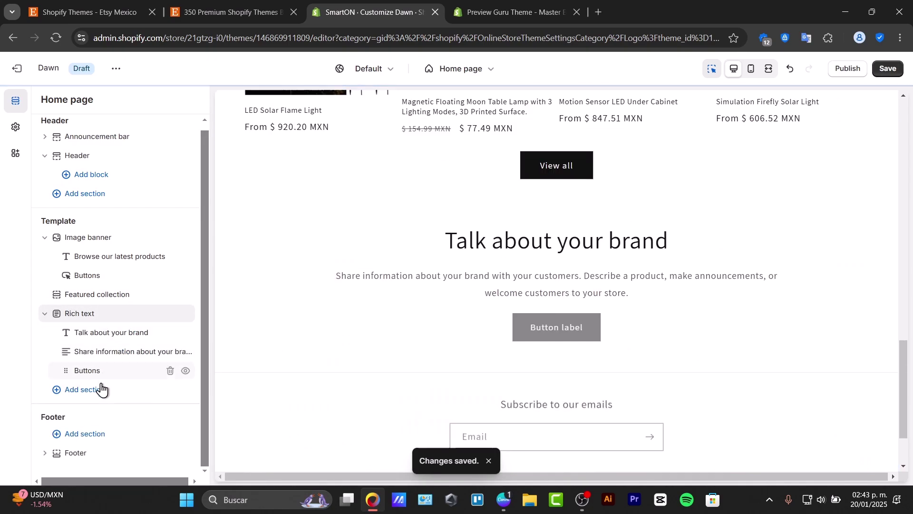
pyautogui.click(104, 386)
pyautogui.click(103, 389)
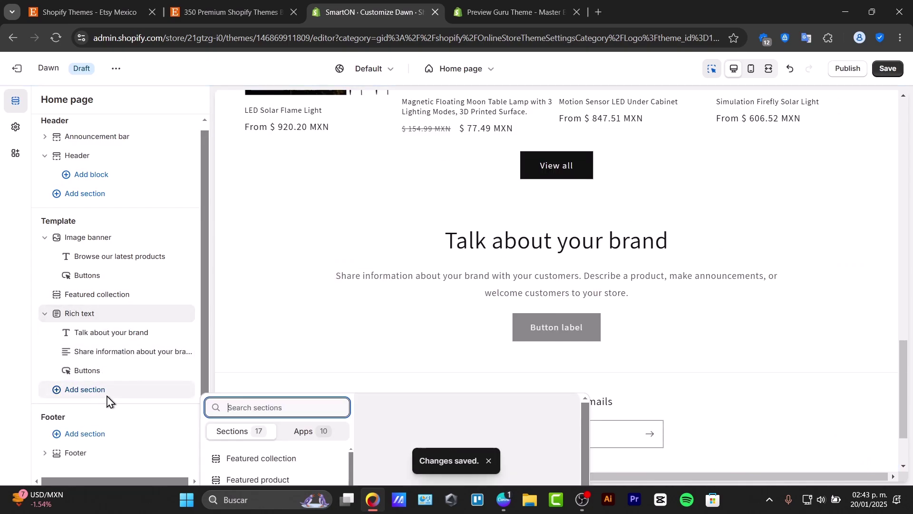
pyautogui.click(266, 352)
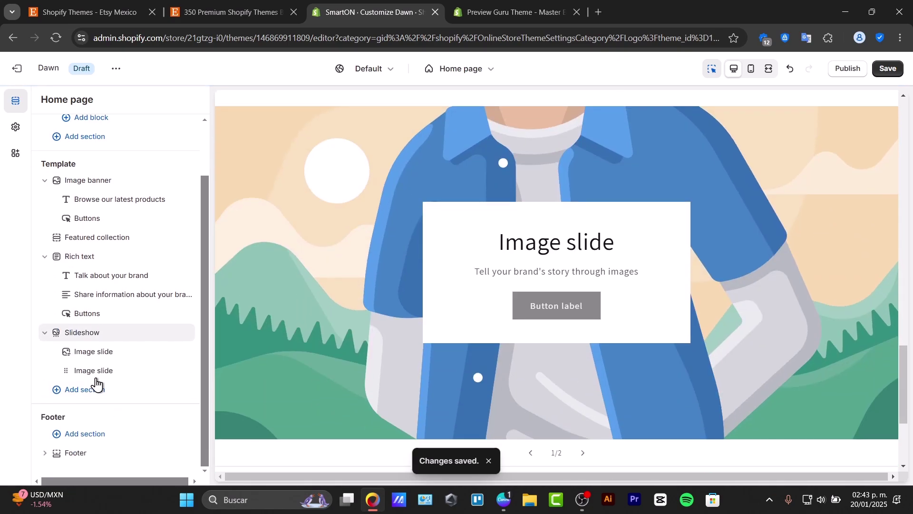
pyautogui.click(97, 387)
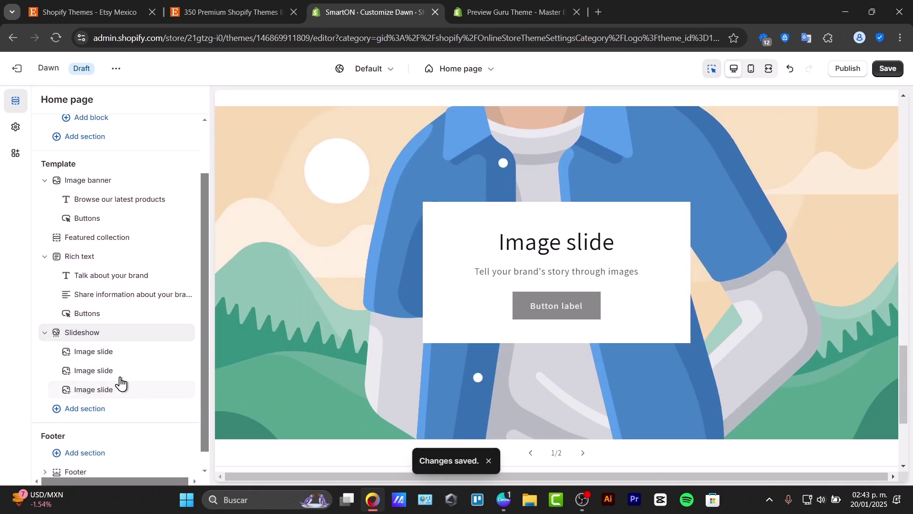
# - Add a Collapsible content section and save the home page
pyautogui.click(72, 409)
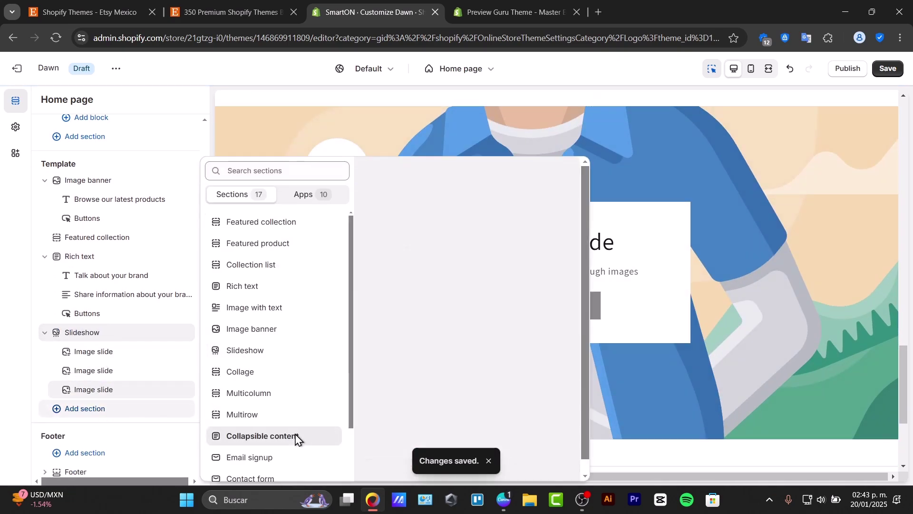
pyautogui.click(294, 437)
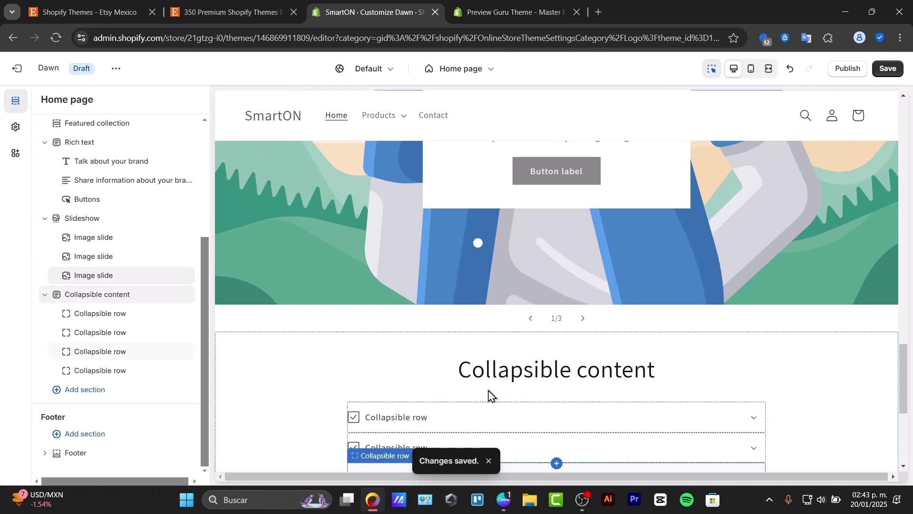
pyautogui.scroll(10, 487, 390)
pyautogui.scroll(-10, 490, 400)
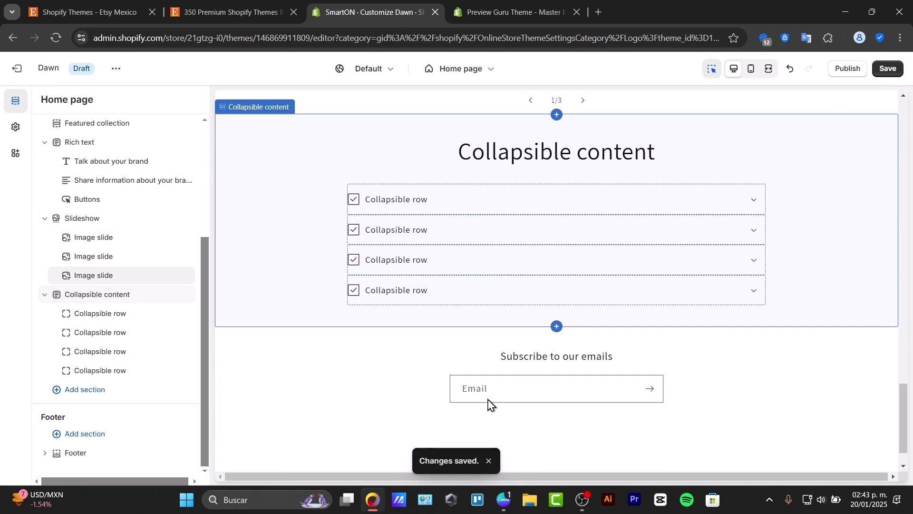
pyautogui.scroll(11, 490, 403)
pyautogui.scroll(10, 487, 404)
pyautogui.scroll(-15, 487, 404)
pyautogui.click(886, 71)
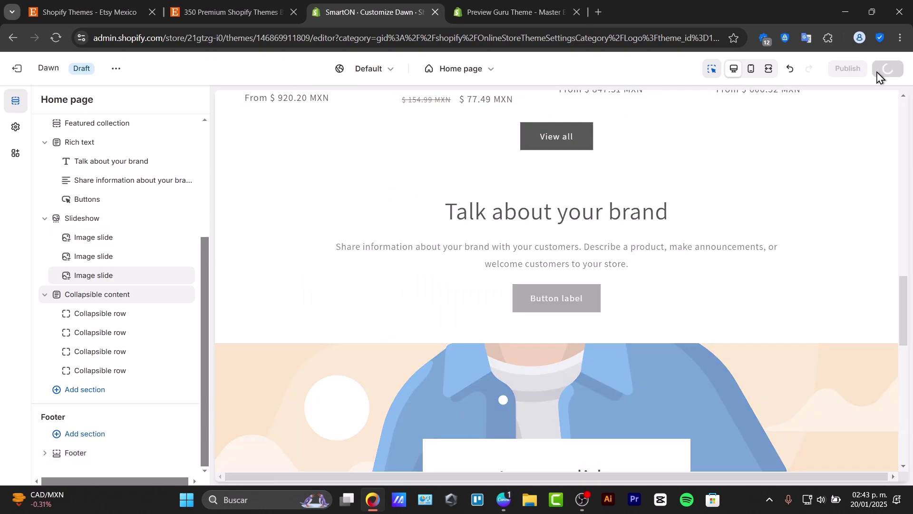
# - Rename the newer Dawn theme in the theme library to 'Tech Template'
pyautogui.click(17, 69)
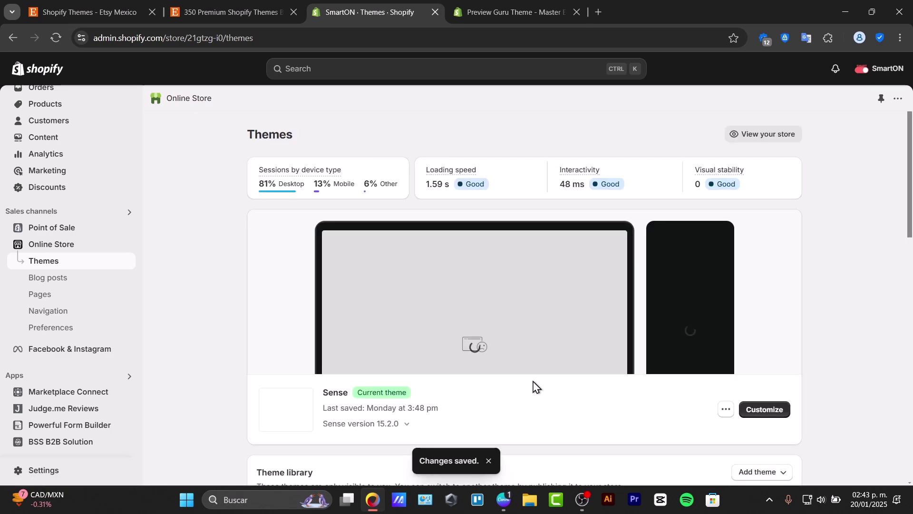
pyautogui.scroll(-6, 736, 416)
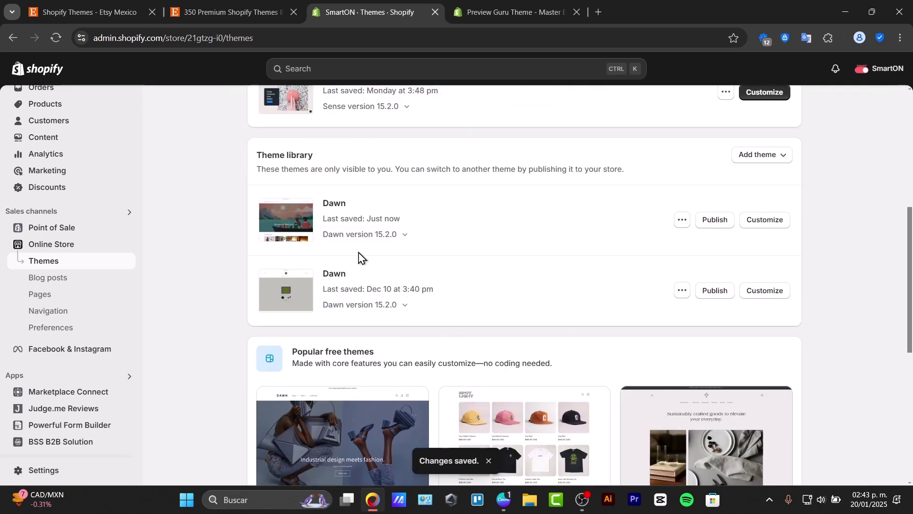
pyautogui.click(682, 219)
pyautogui.click(616, 269)
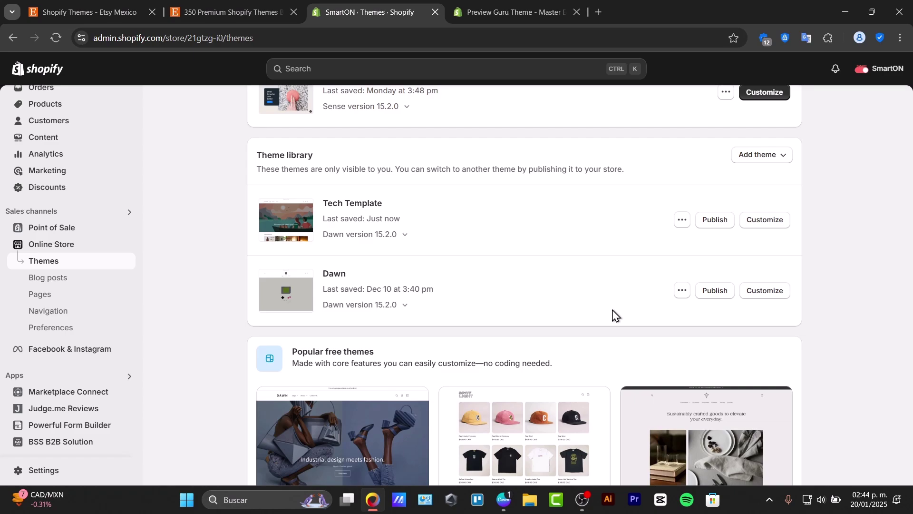
pyautogui.scroll(-7, 683, 411)
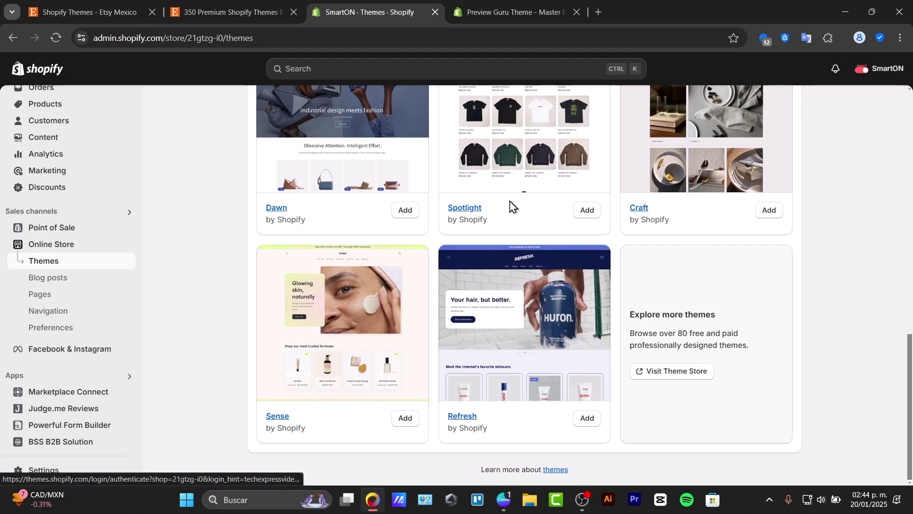
# - Point the Etsy Mexico themes tab at the Fiverr website instead
pyautogui.click(216, 1)
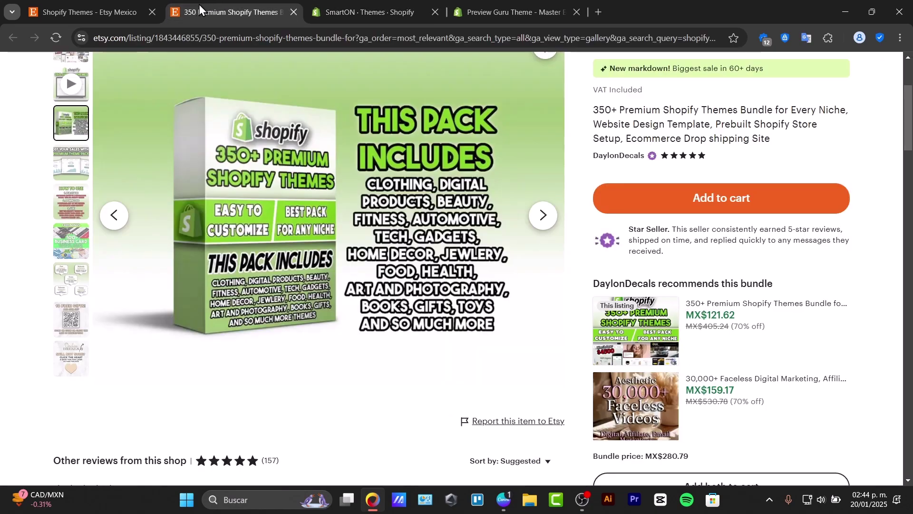
pyautogui.click(101, 7)
pyautogui.click(186, 33)
pyautogui.write('fiverr.com')
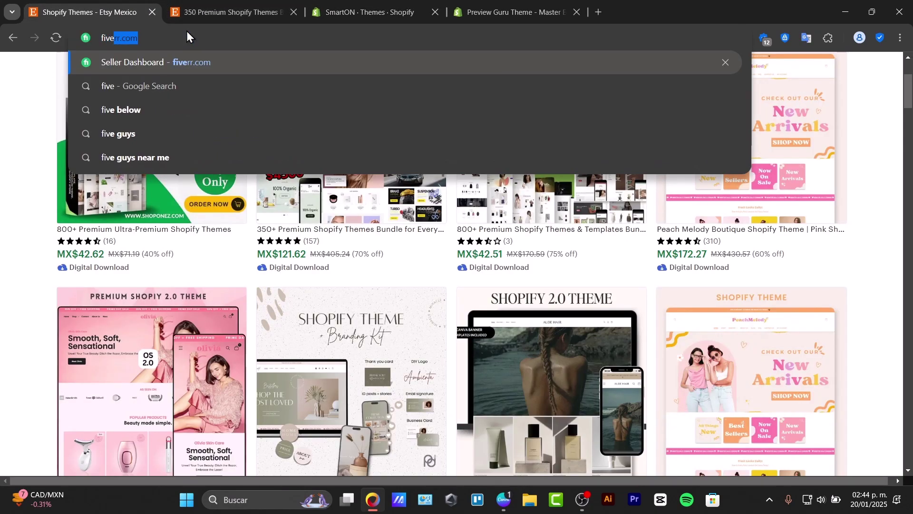
pyautogui.press('Return')
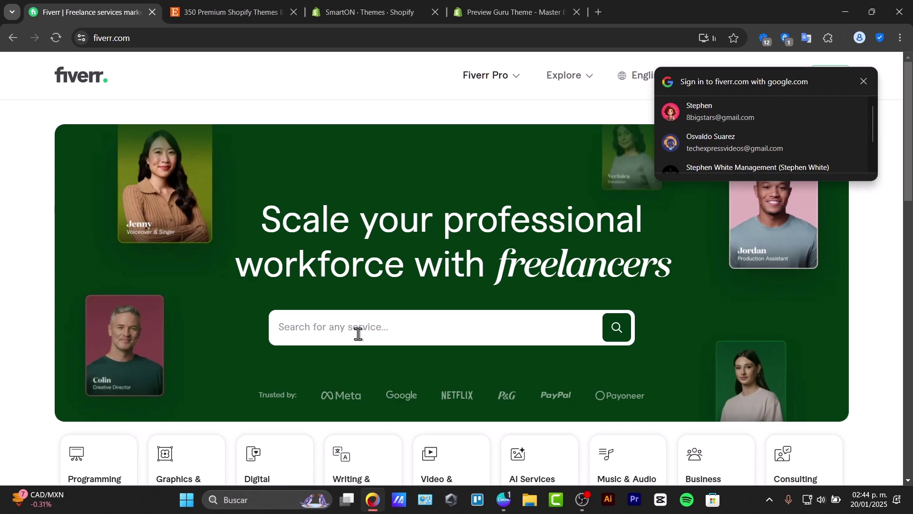
# - Search Fiverr for 'shopify theme' and dismiss the create-account and Google sign-in prompts
pyautogui.middleClick(358, 334)
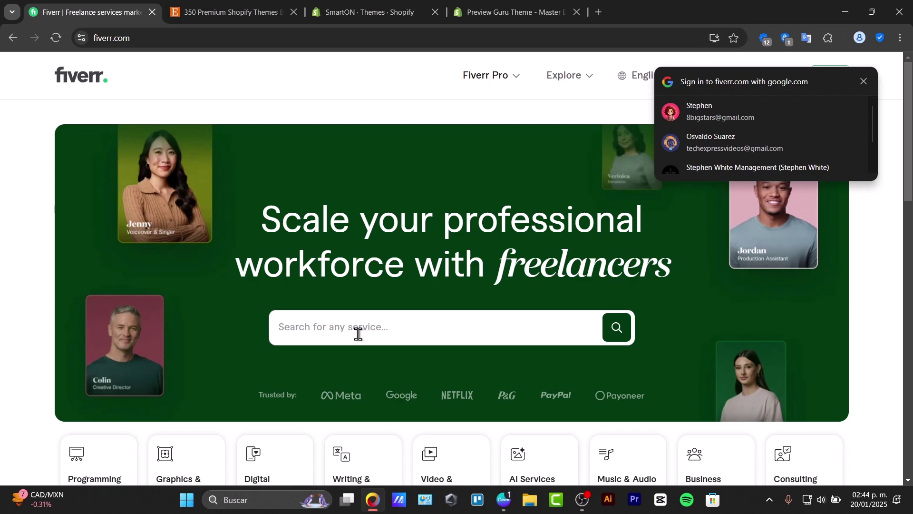
pyautogui.write('ho')
pyautogui.press('Return')
pyautogui.scroll(-2, 349, 285)
pyautogui.scroll(-1, 689, 127)
pyautogui.click(791, 204)
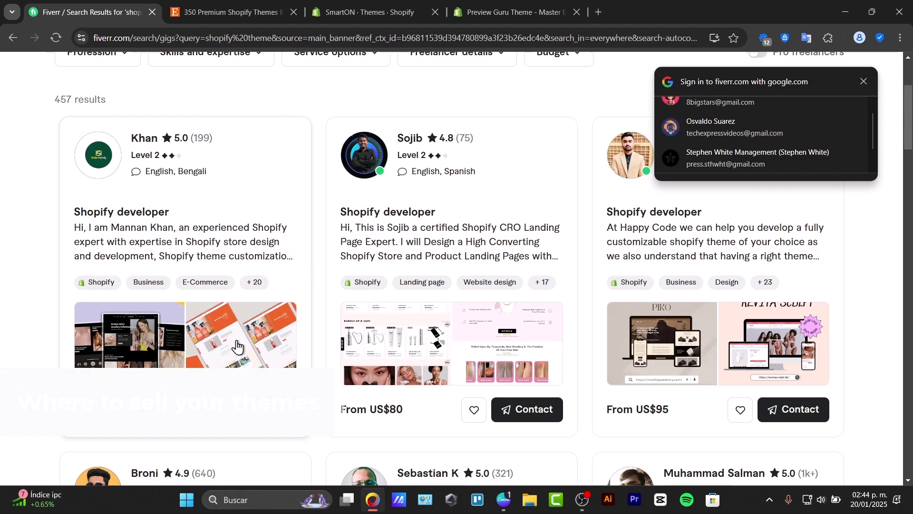
pyautogui.scroll(-2, 672, 276)
pyautogui.scroll(-12, 671, 276)
pyautogui.scroll(-2, 112, 202)
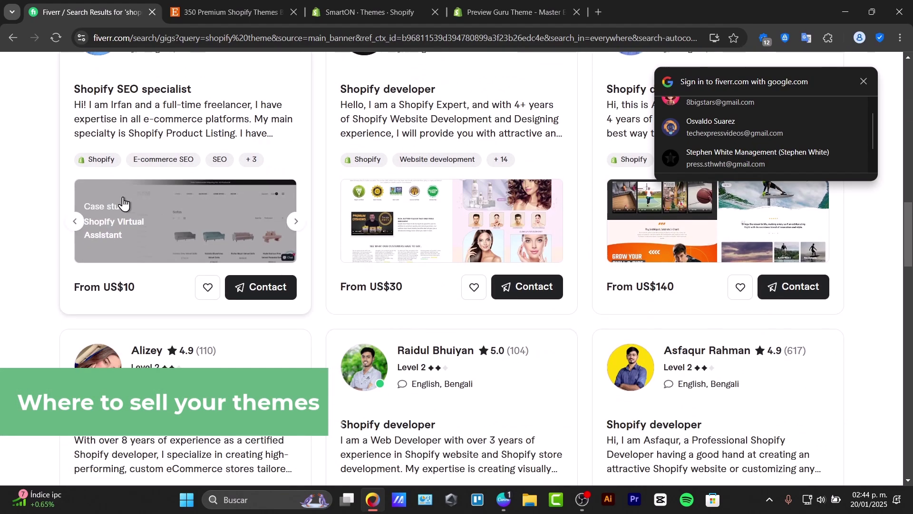
pyautogui.scroll(-3, 257, 238)
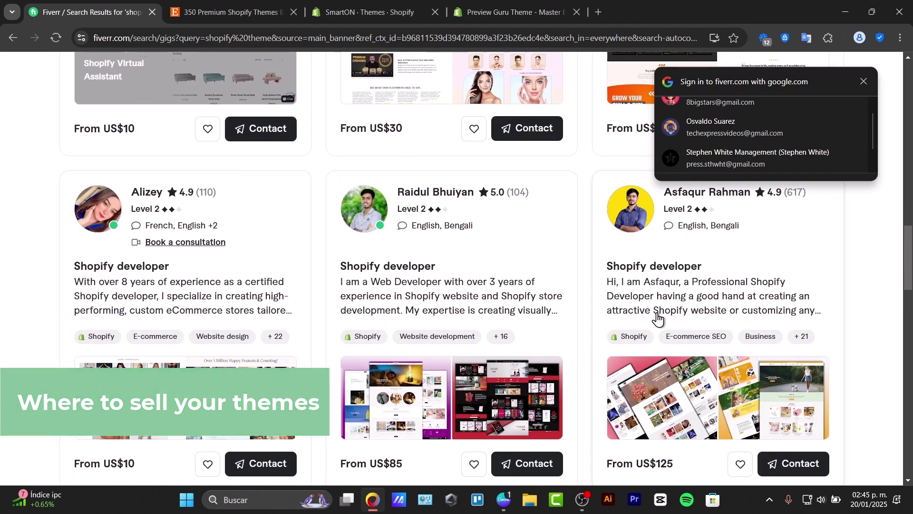
pyautogui.scroll(20, 628, 325)
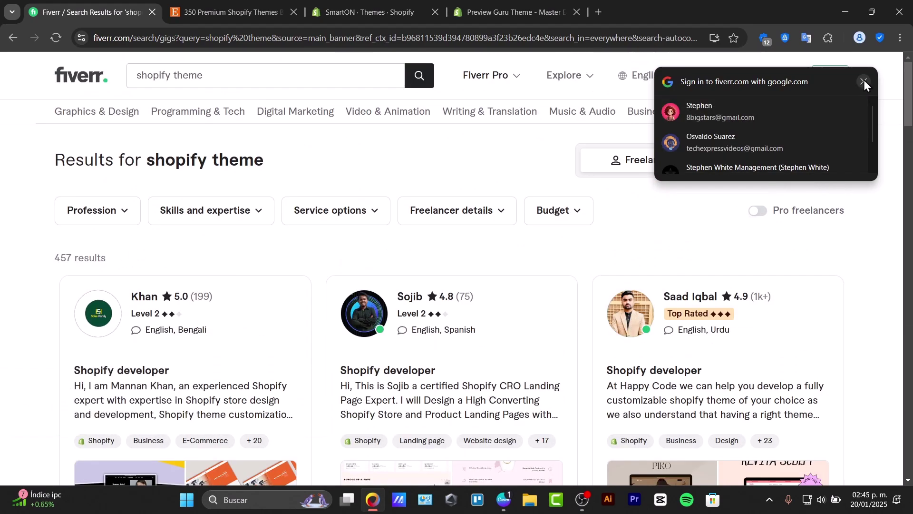
pyautogui.click(864, 81)
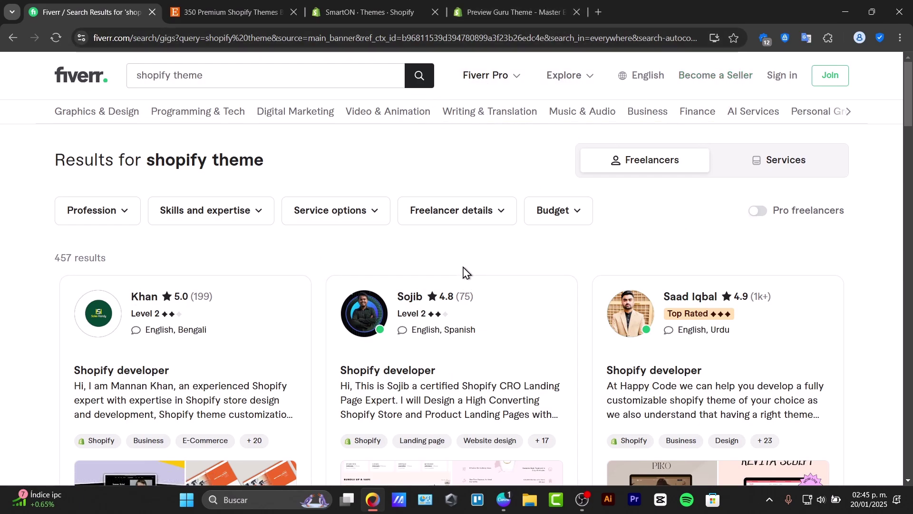
# - On the SmartON Themes page, request Tech Template's theme file download by email
pyautogui.click(218, 2)
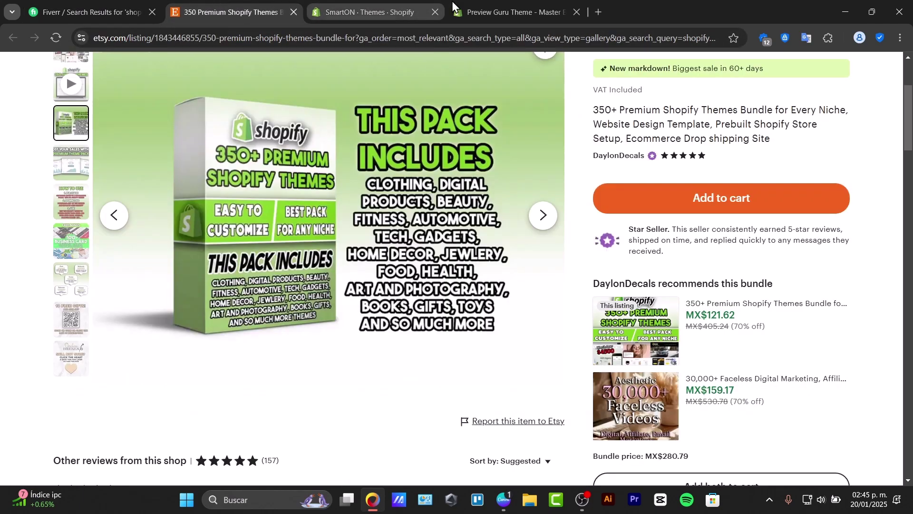
pyautogui.click(478, 3)
pyautogui.click(439, 3)
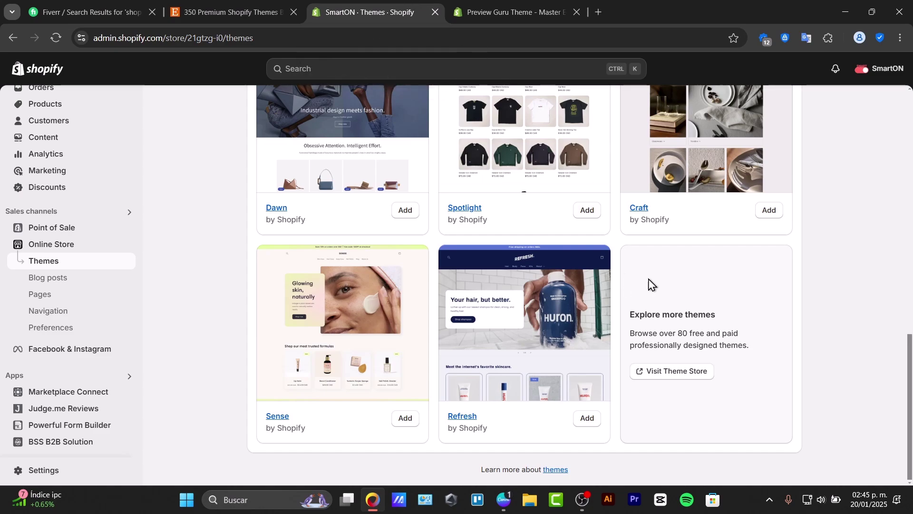
pyautogui.scroll(10, 706, 328)
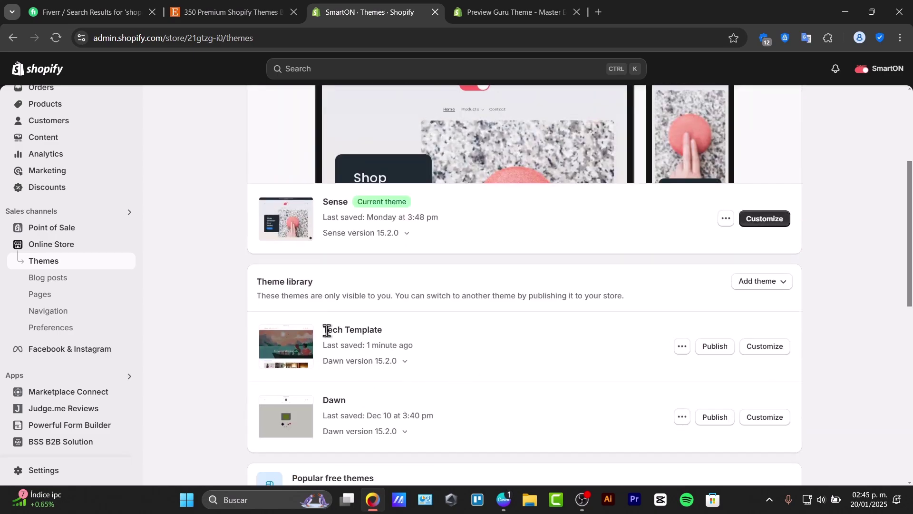
pyautogui.moveTo(327, 331); pyautogui.dragTo(452, 347)
pyautogui.click(561, 355)
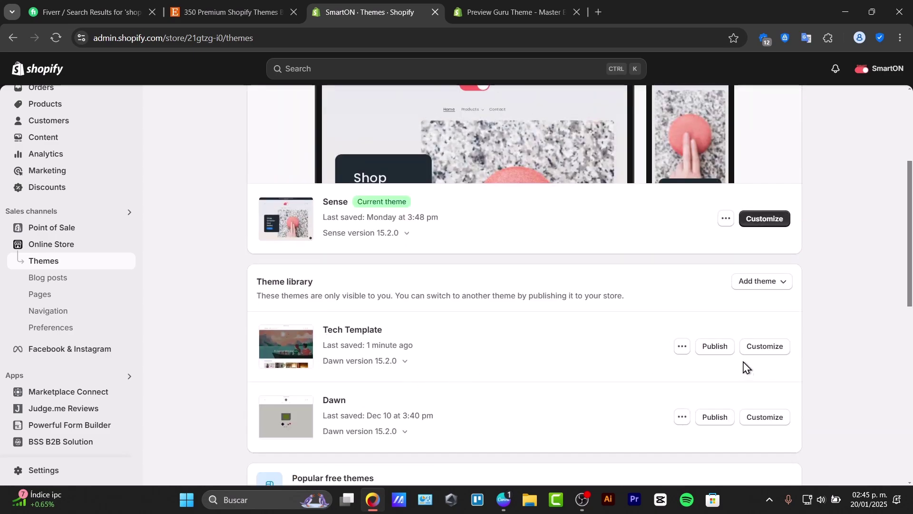
pyautogui.click(682, 347)
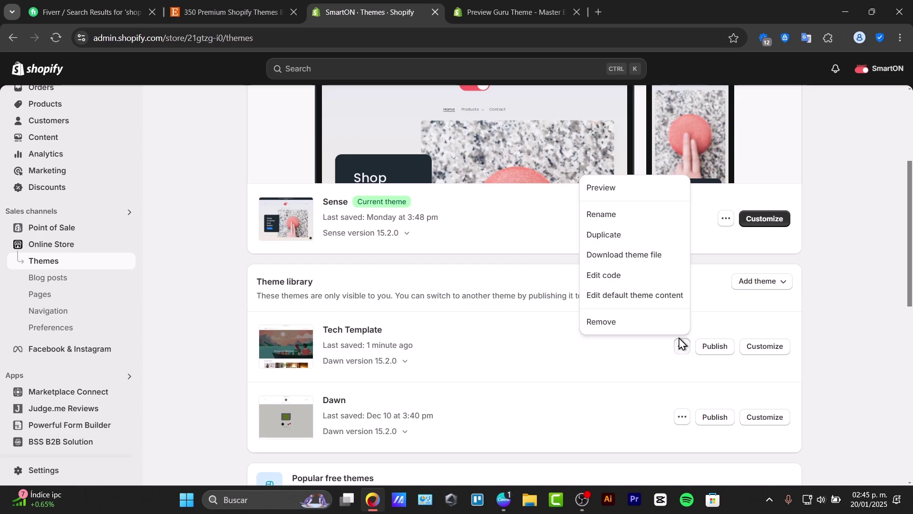
pyautogui.click(640, 257)
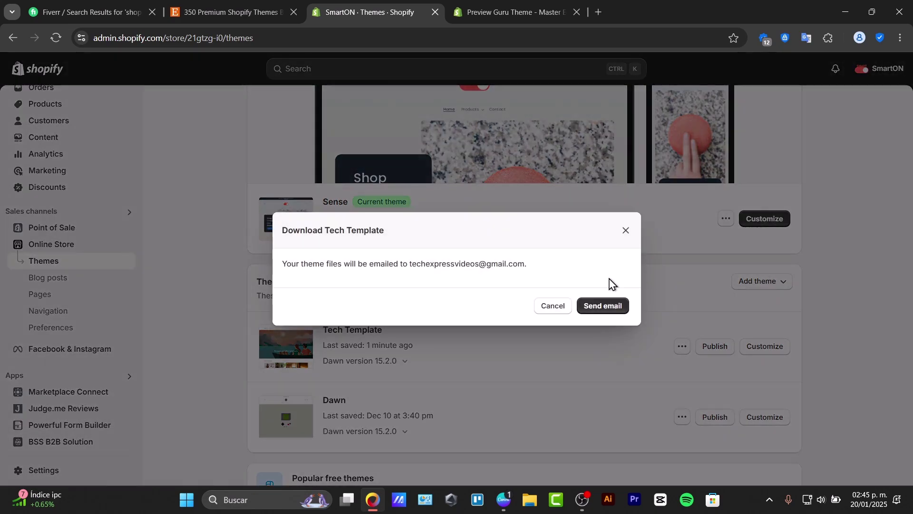
pyautogui.click(596, 314)
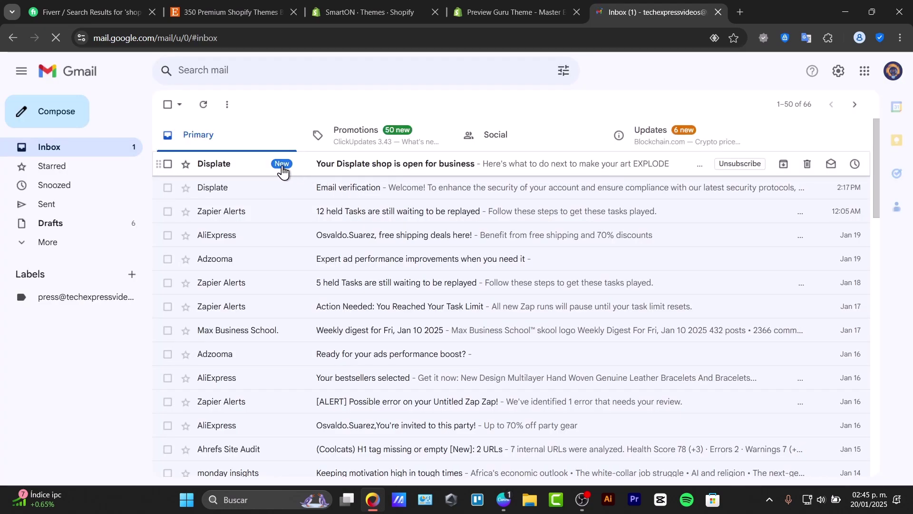
# - Download the zip from Shopify's Theme export email and show it in the Downloads folder
pyautogui.click(251, 169)
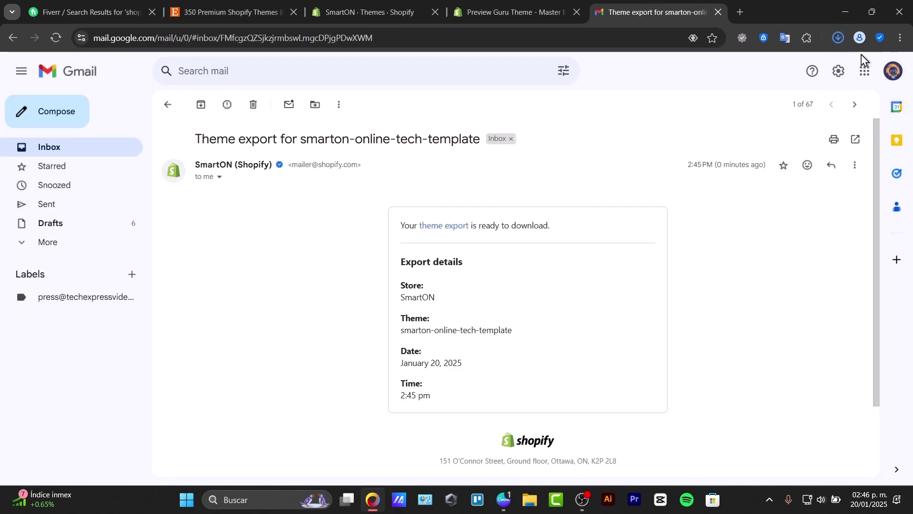
pyautogui.click(838, 37)
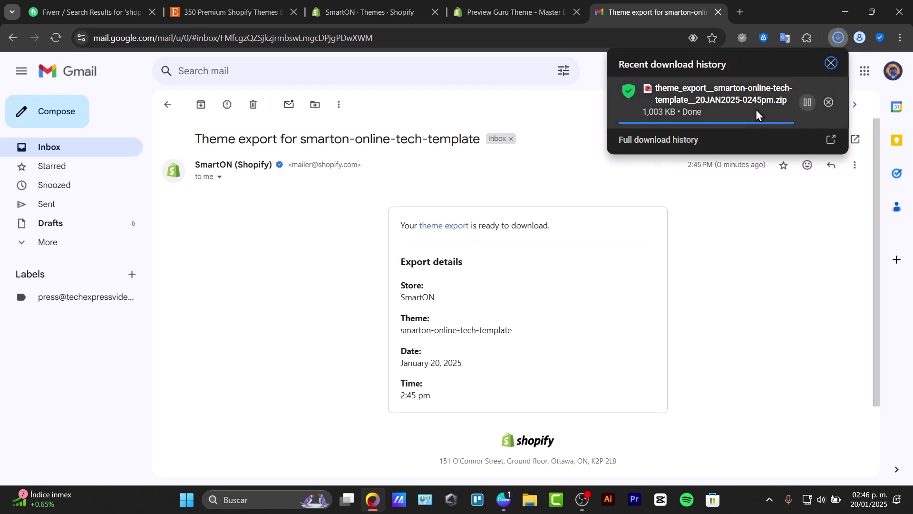
pyautogui.click(807, 99)
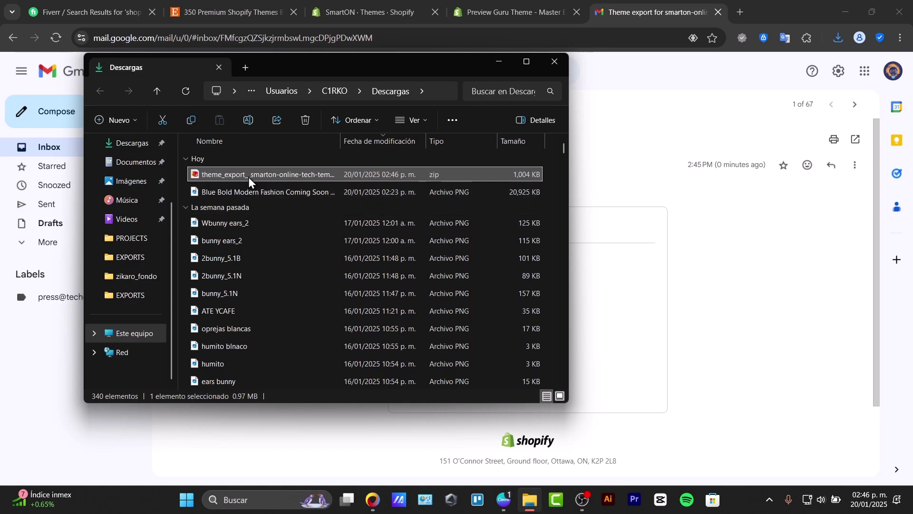
pyautogui.click(248, 176)
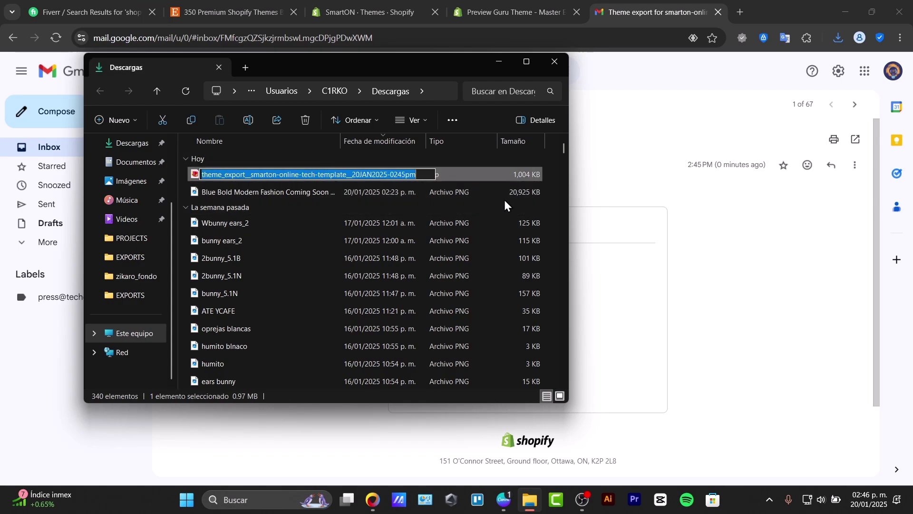
pyautogui.click(469, 172)
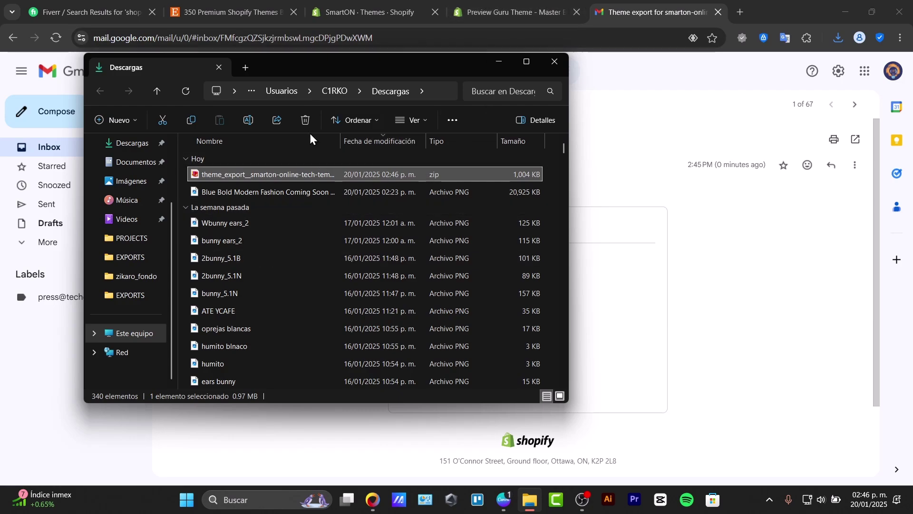
# - Upload the exported theme_export zip file to the SmartON store's theme library
pyautogui.click(504, 2)
pyautogui.click(371, 10)
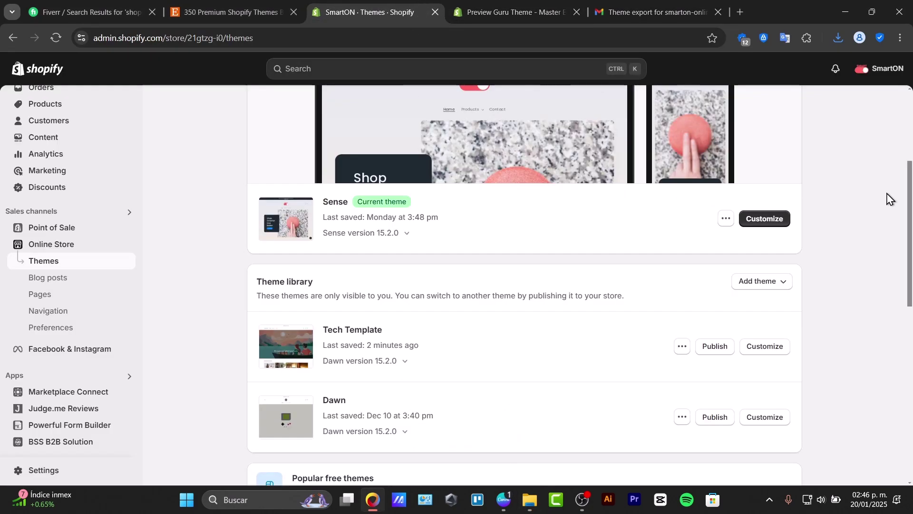
pyautogui.click(762, 285)
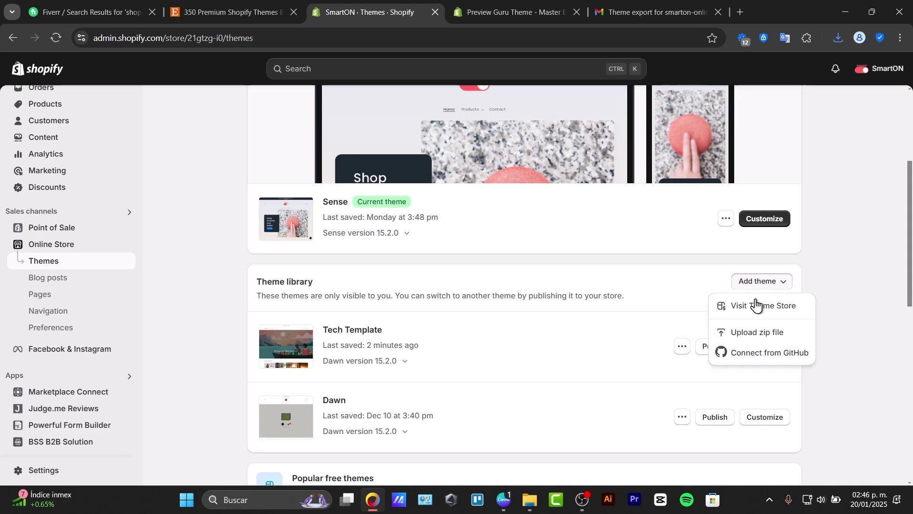
pyautogui.click(749, 330)
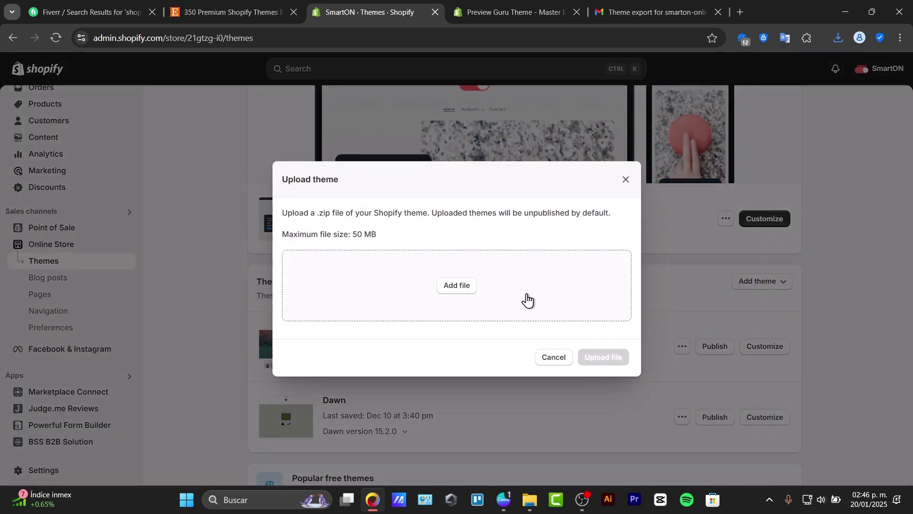
pyautogui.click(460, 292)
pyautogui.click(150, 117)
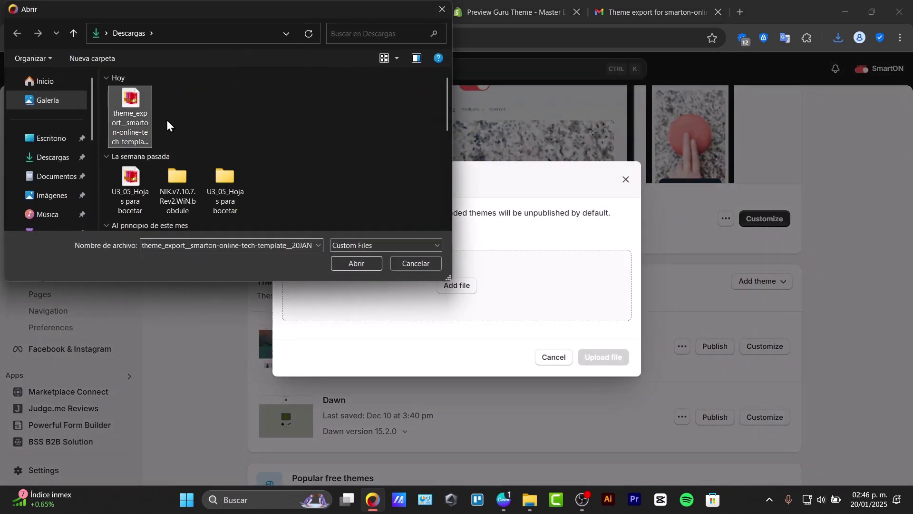
pyautogui.click(344, 263)
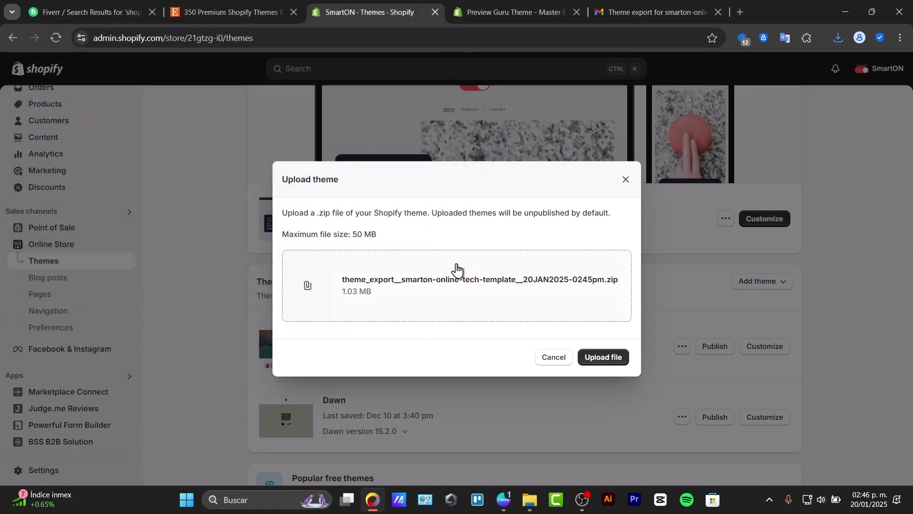
pyautogui.click(602, 363)
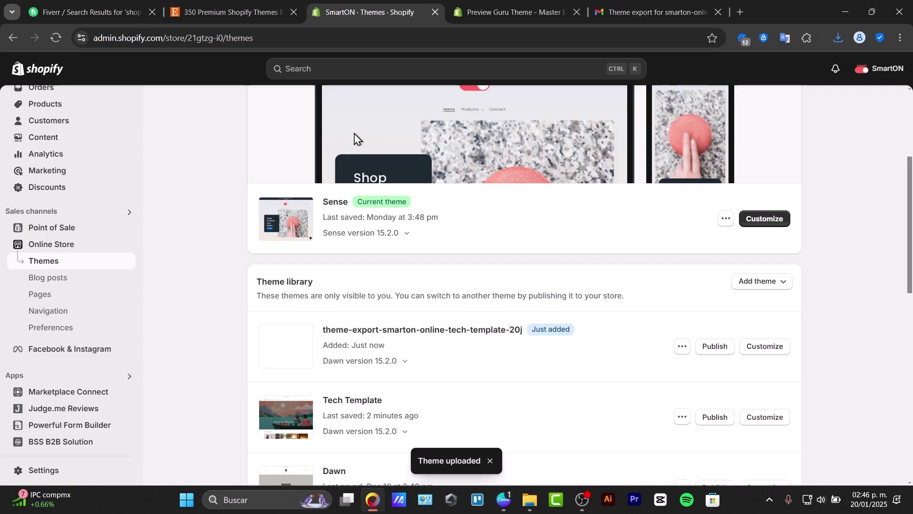
pyautogui.click(577, 12)
# - Close the extra tab and run a Google search for 'shopify theme' in a new tab
pyautogui.click(577, 12)
pyautogui.click(457, 11)
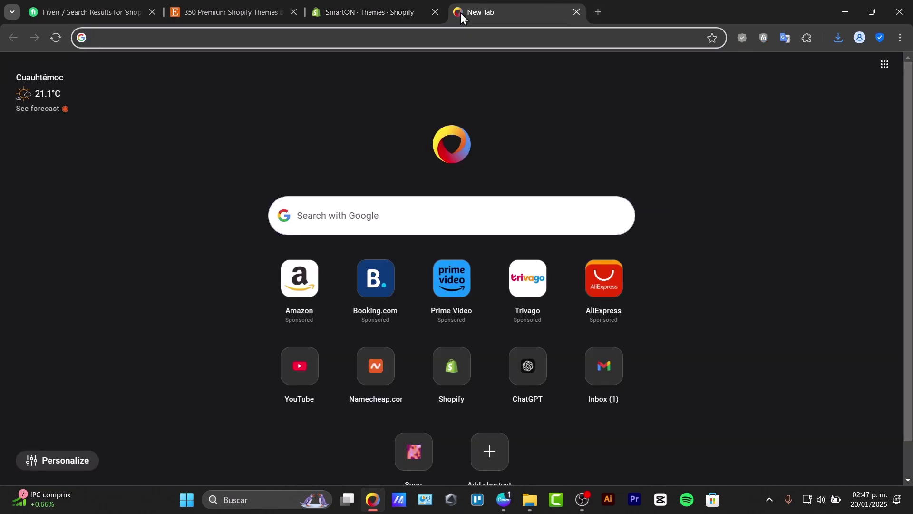
pyautogui.write('shopify theme inn')
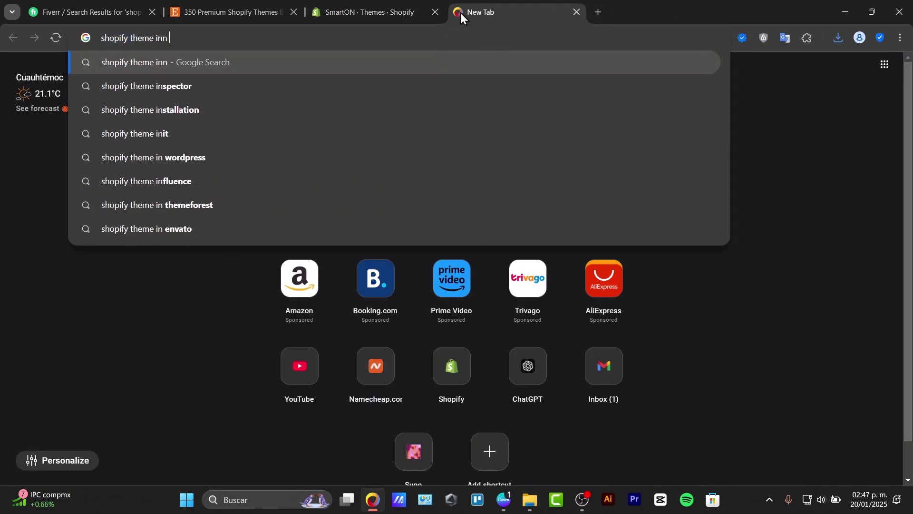
pyautogui.write('20256')
pyautogui.press('Return')
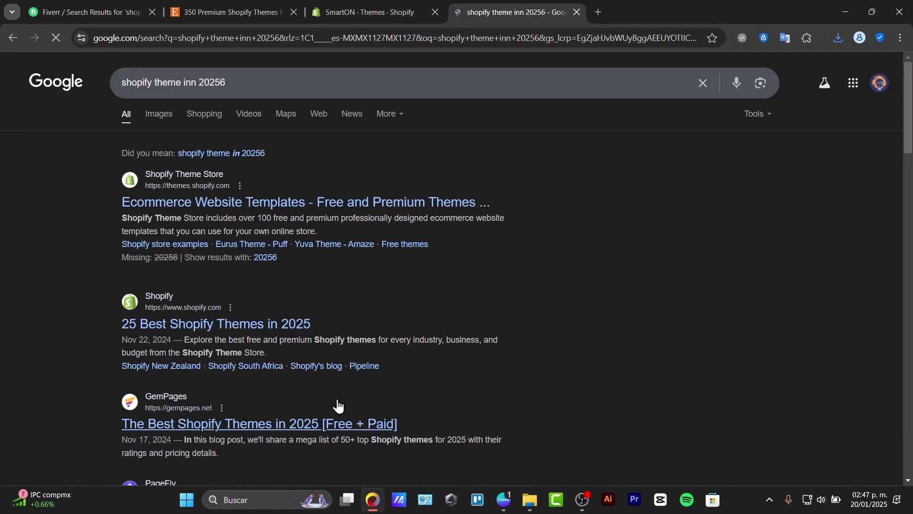
pyautogui.scroll(-3, 339, 405)
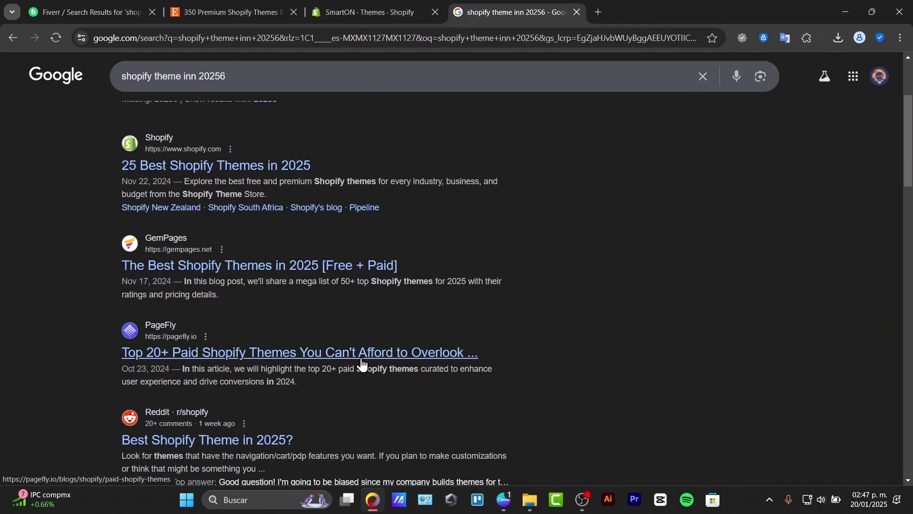
# - Read through the GemPages article on the best Shopify themes for 2025
pyautogui.click(314, 273)
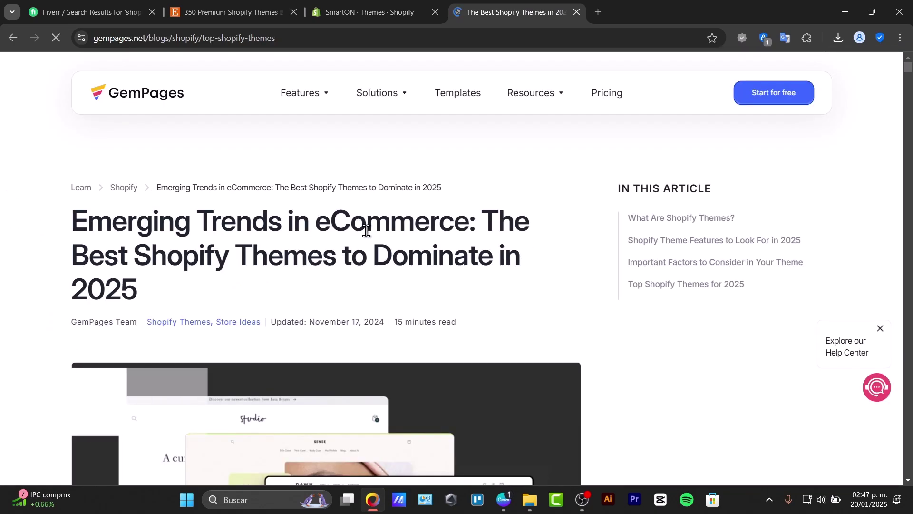
pyautogui.scroll(-15, 475, 286)
pyautogui.scroll(-10, 475, 286)
pyautogui.scroll(-10, 474, 287)
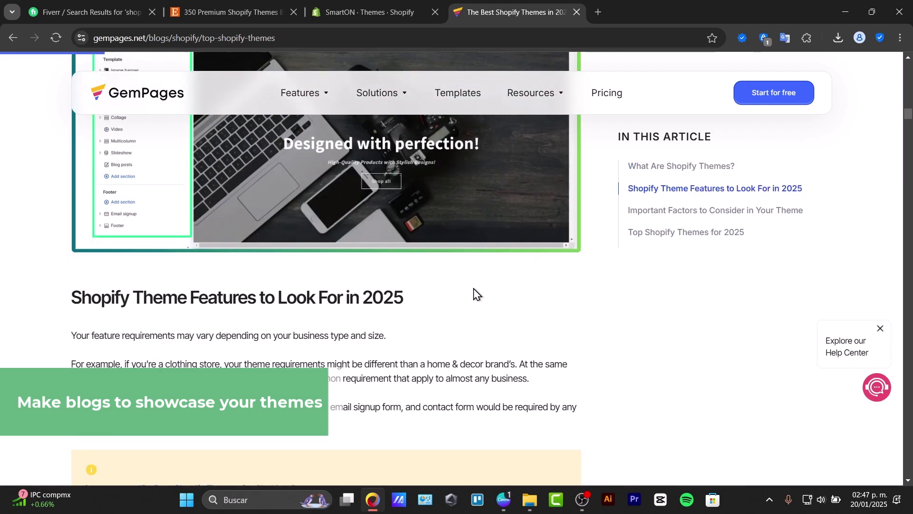
pyautogui.scroll(-12, 475, 295)
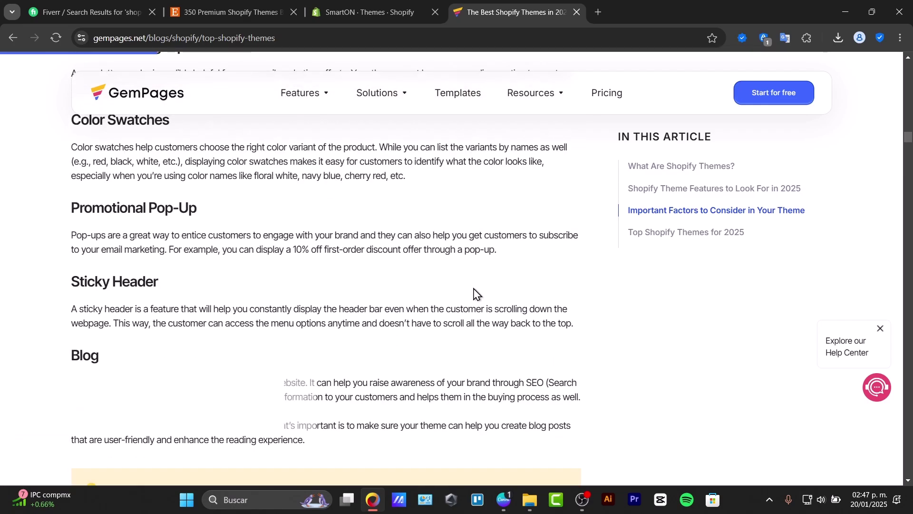
pyautogui.scroll(-10, 475, 295)
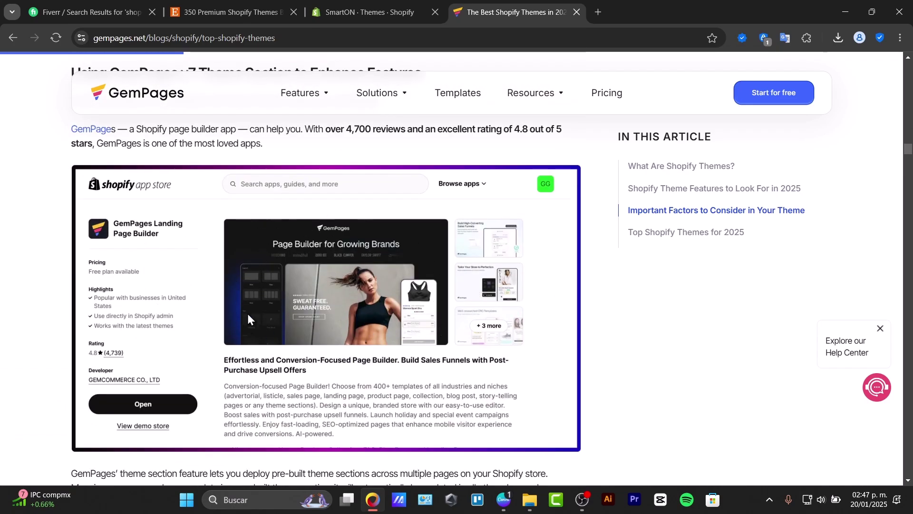
pyautogui.scroll(-10, 247, 314)
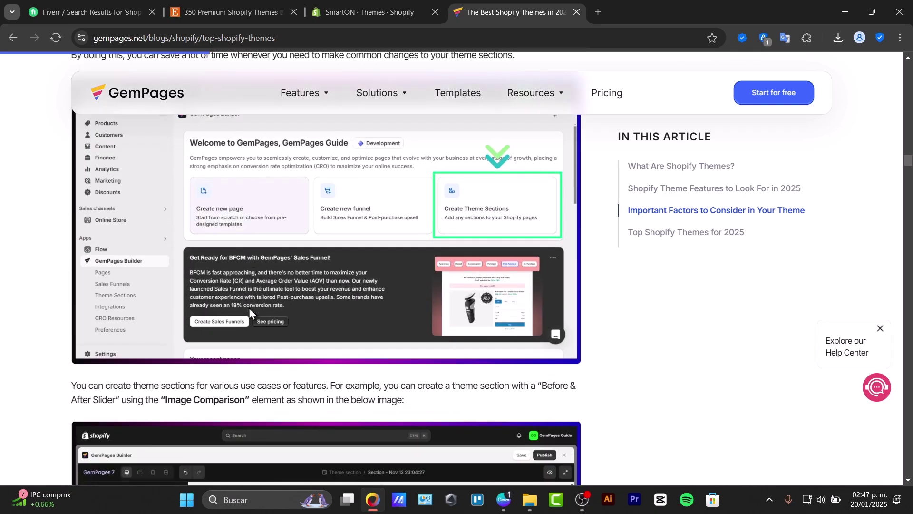
pyautogui.scroll(-20, 250, 309)
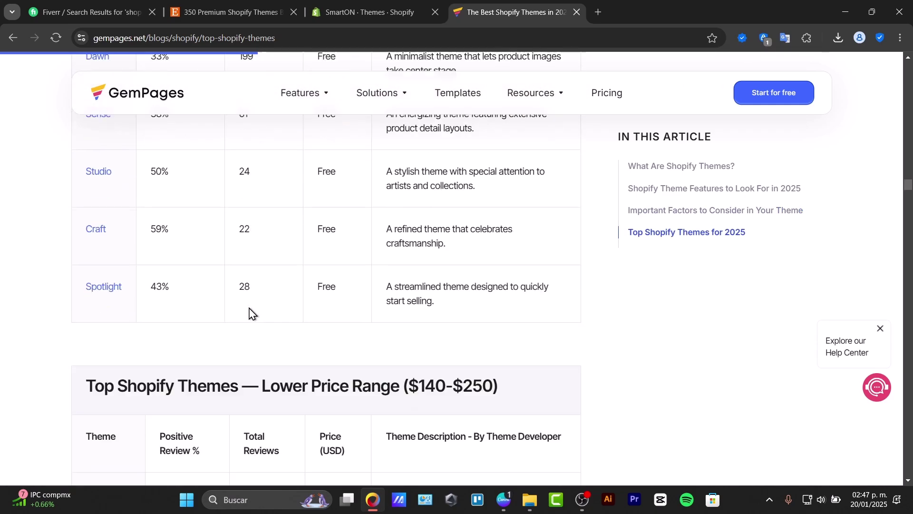
pyautogui.scroll(-2, 252, 314)
pyautogui.click(347, 9)
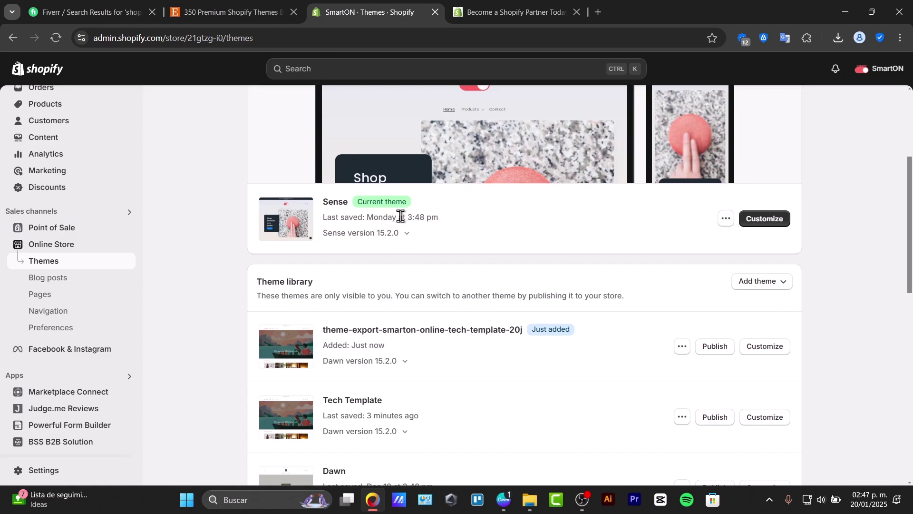
# - Become a Shopify partner by signing up with Google and choosing the Google account
pyautogui.scroll(-10, 397, 223)
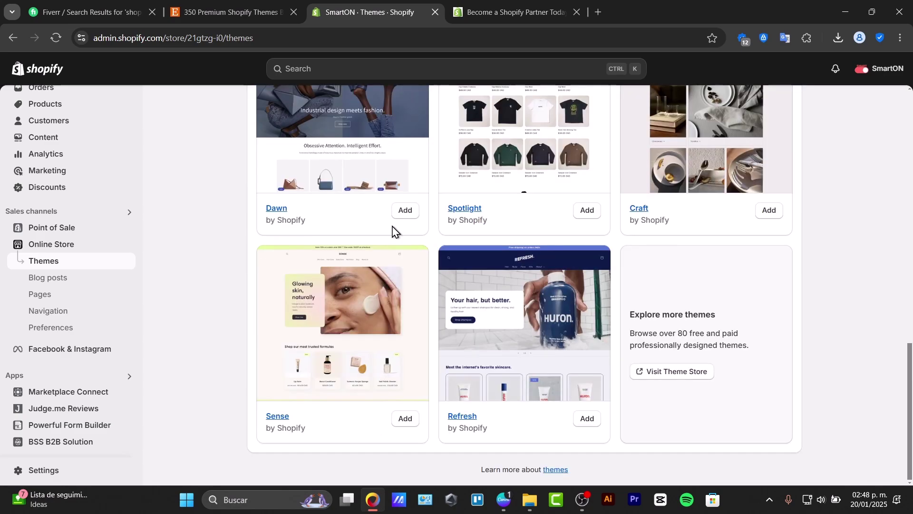
pyautogui.click(493, 3)
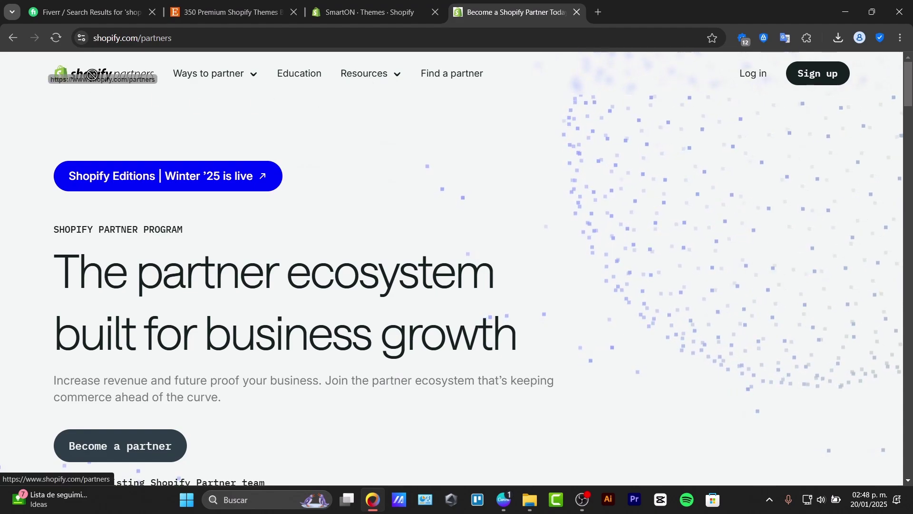
pyautogui.click(109, 454)
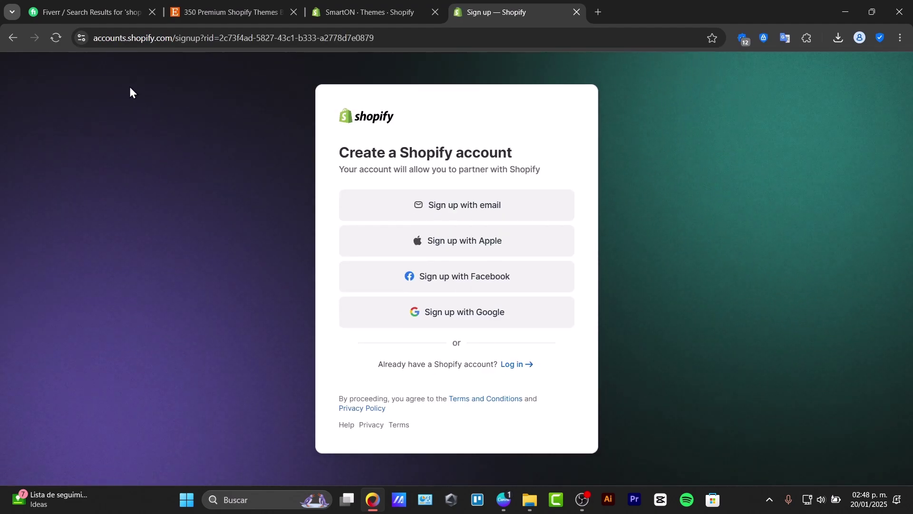
pyautogui.click(501, 315)
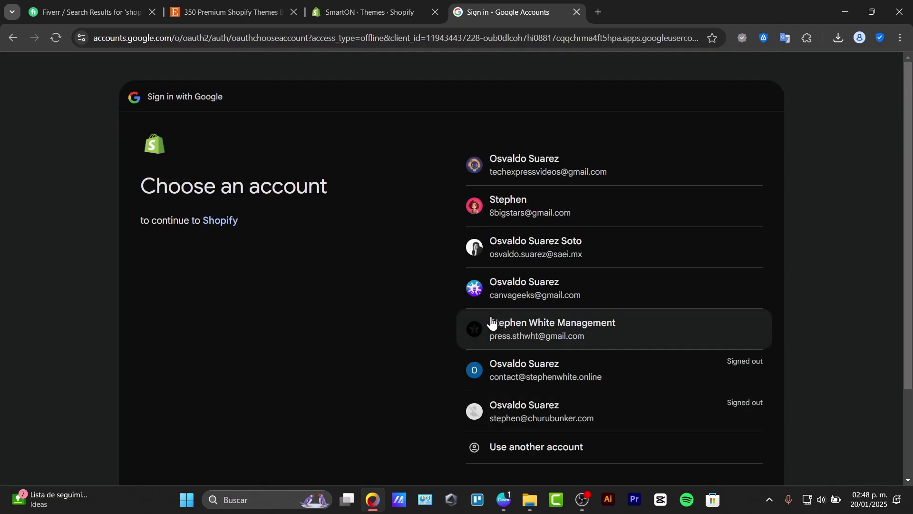
pyautogui.click(528, 172)
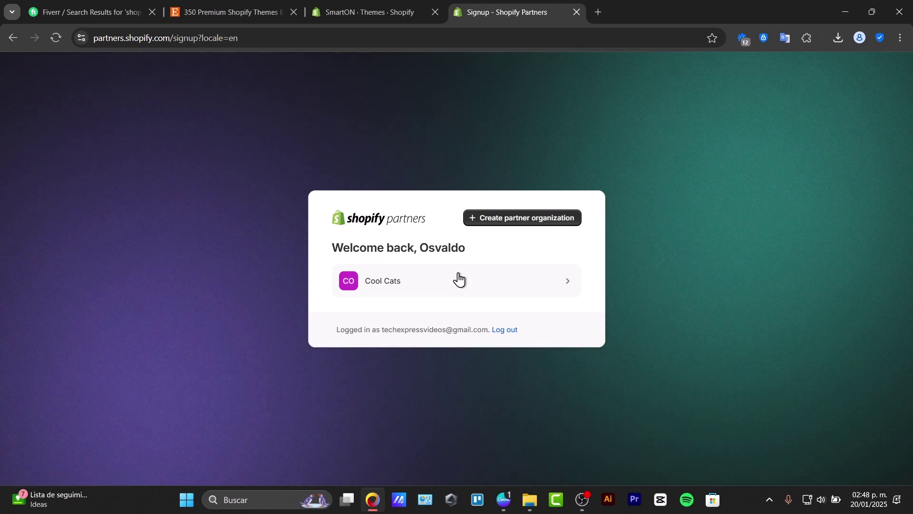
# - Open the Cool Cats organization and go to its Stores list
pyautogui.click(459, 281)
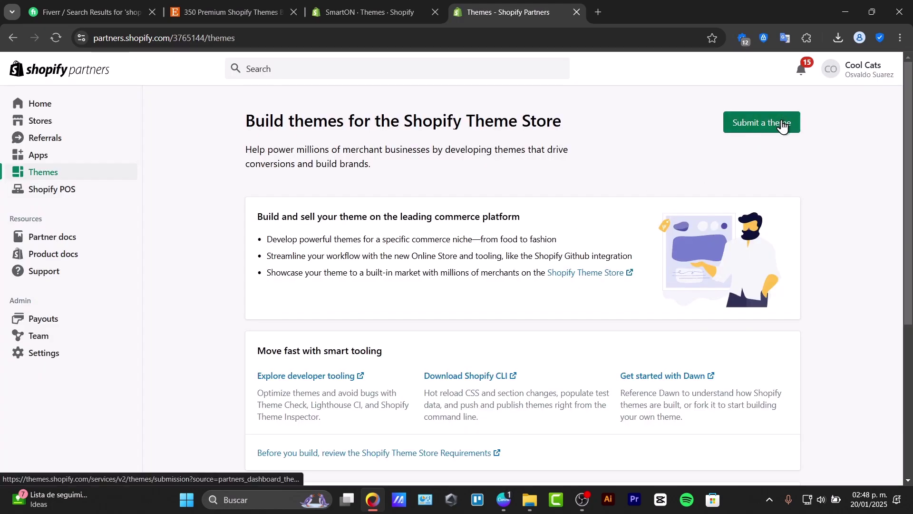
pyautogui.scroll(-5, 710, 257)
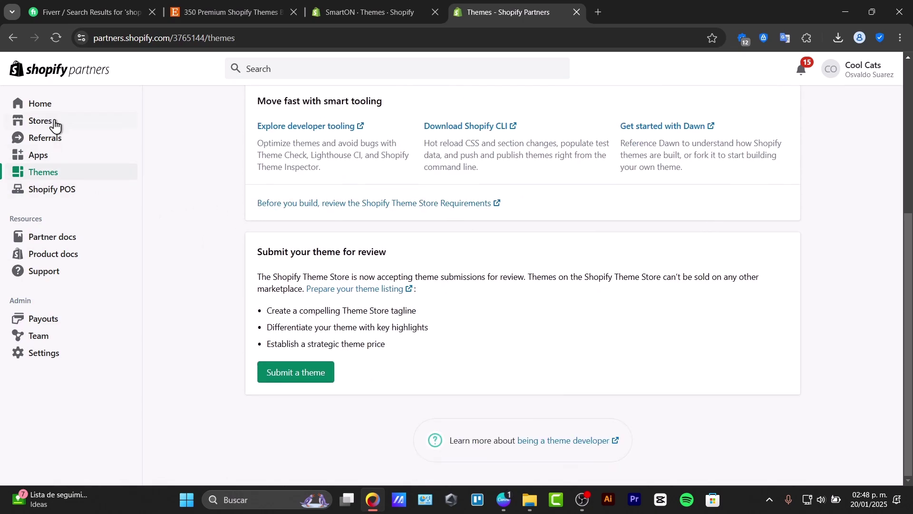
pyautogui.click(50, 105)
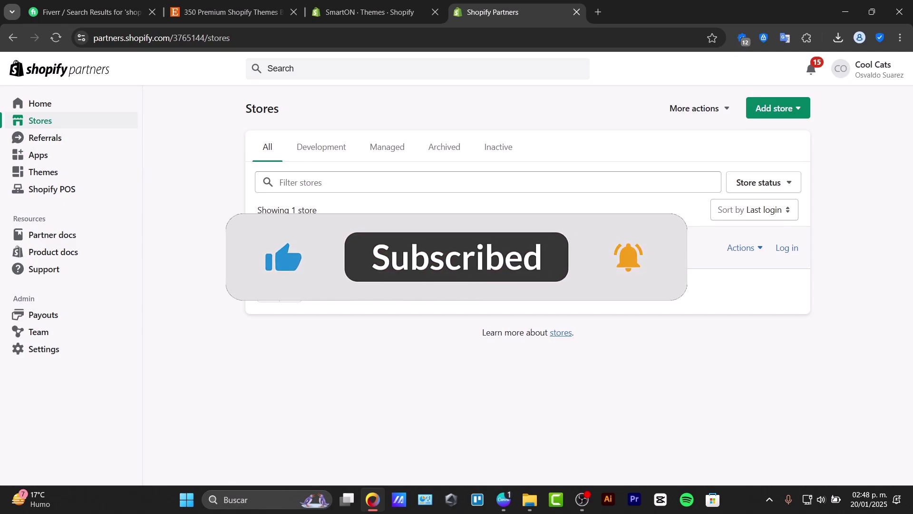
# - Glance over the Fiverr, Etsy and SmartON tabs, then open Partners' Add store dropdown
pyautogui.click(78, 10)
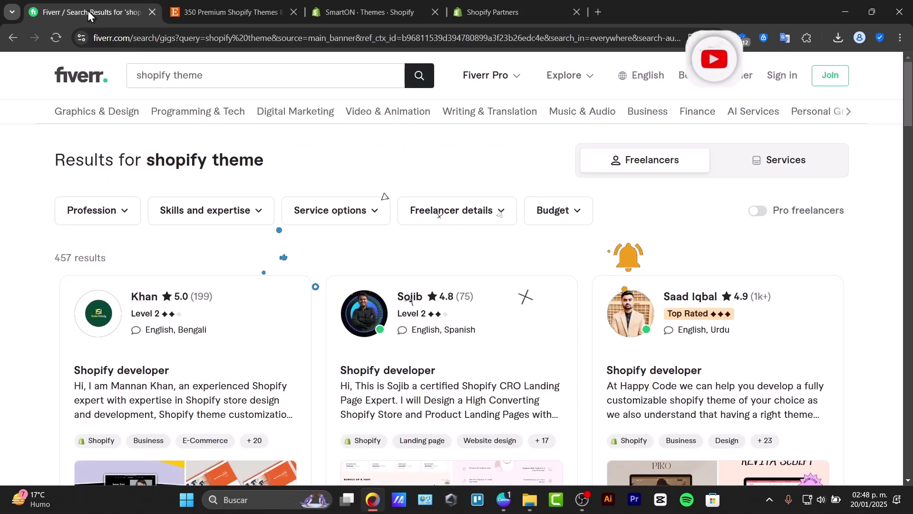
pyautogui.click(199, 12)
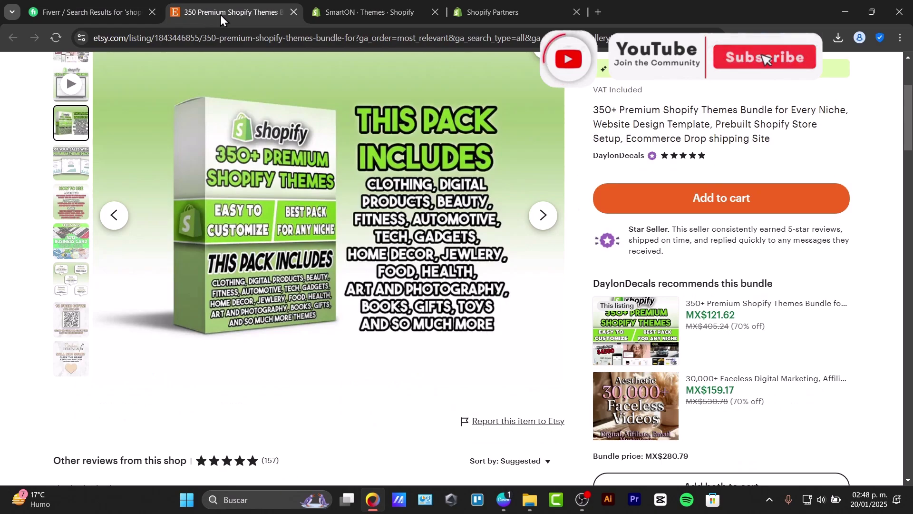
pyautogui.click(371, 4)
pyautogui.click(521, 4)
pyautogui.click(409, 4)
pyautogui.click(486, 4)
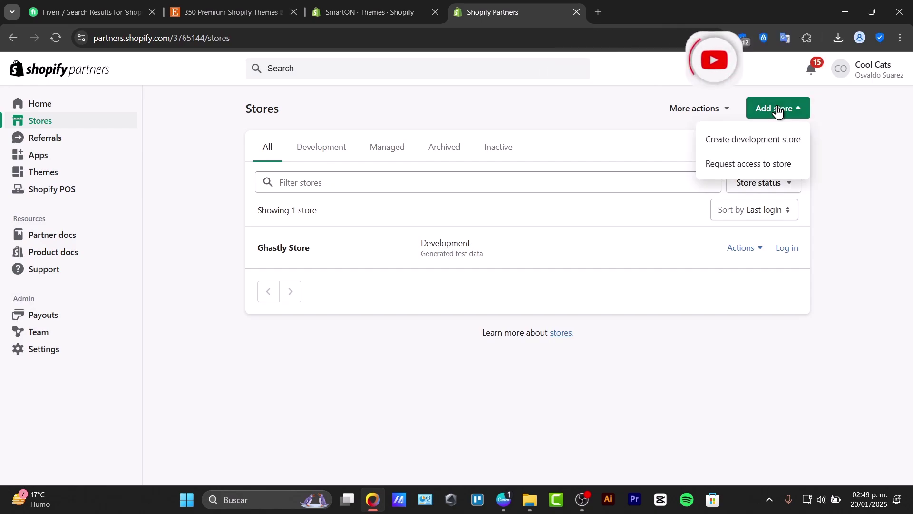